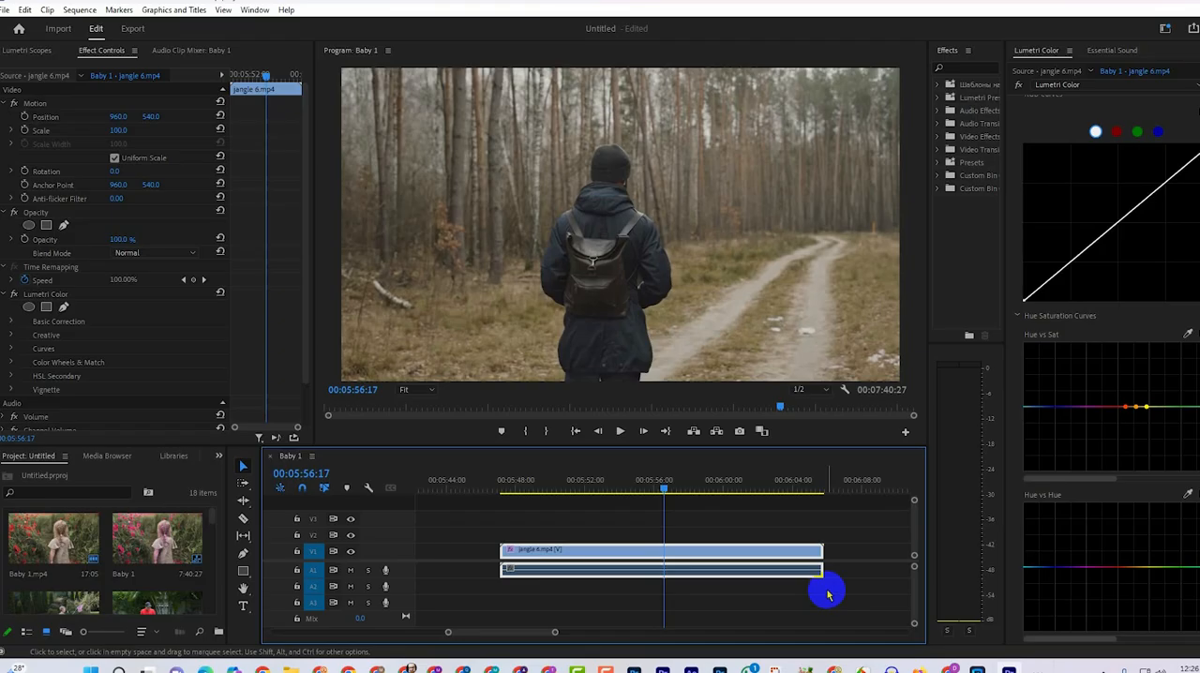
# Select the jangle 6.mp4 clip on the timeline and look through the available workspaces, keeping the Color workspace.
pyautogui.click(678, 544)
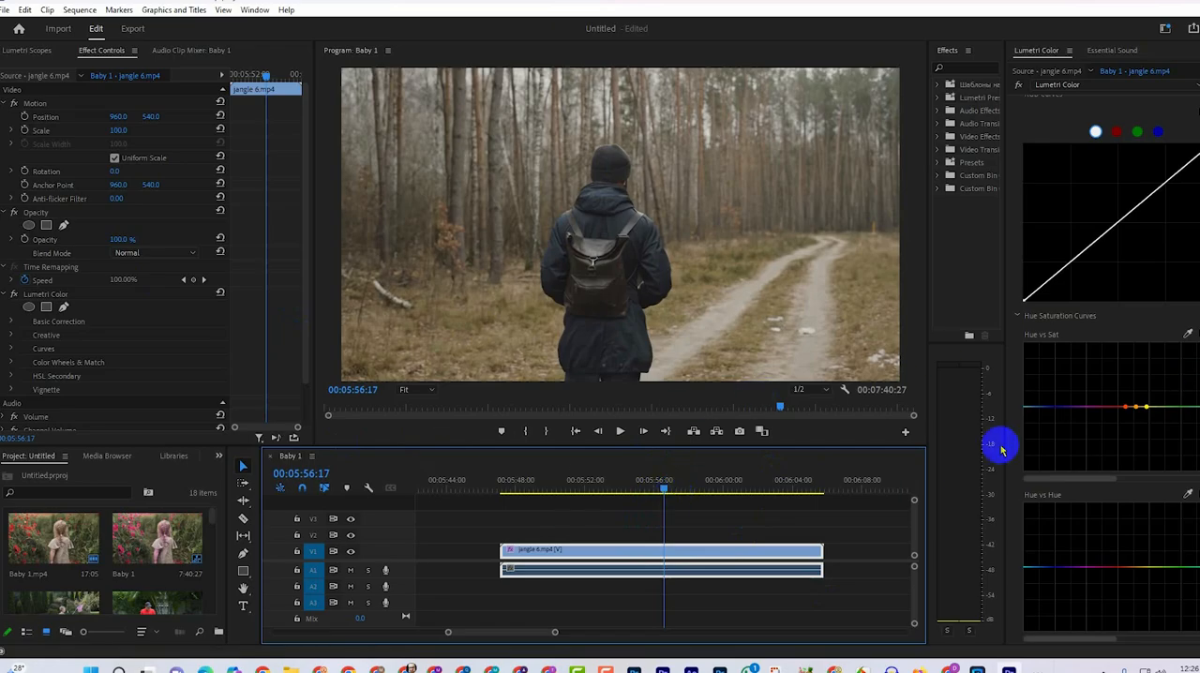
pyautogui.click(254, 9)
pyautogui.moveTo(281, 24)
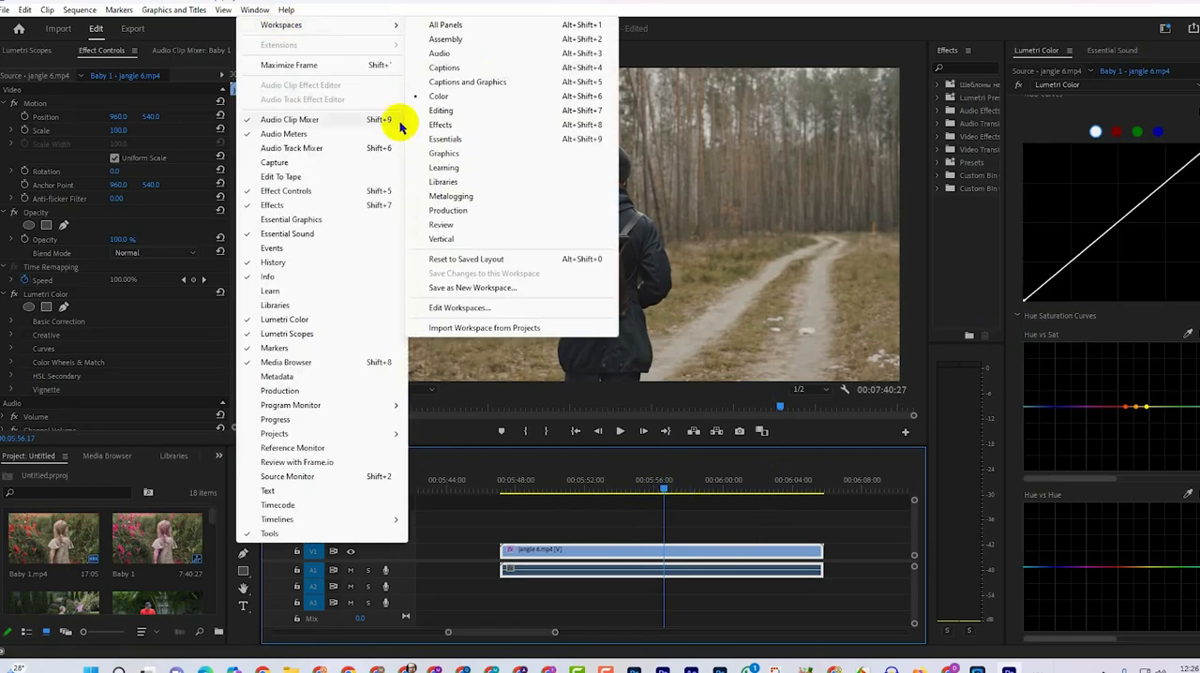
pyautogui.click(447, 107)
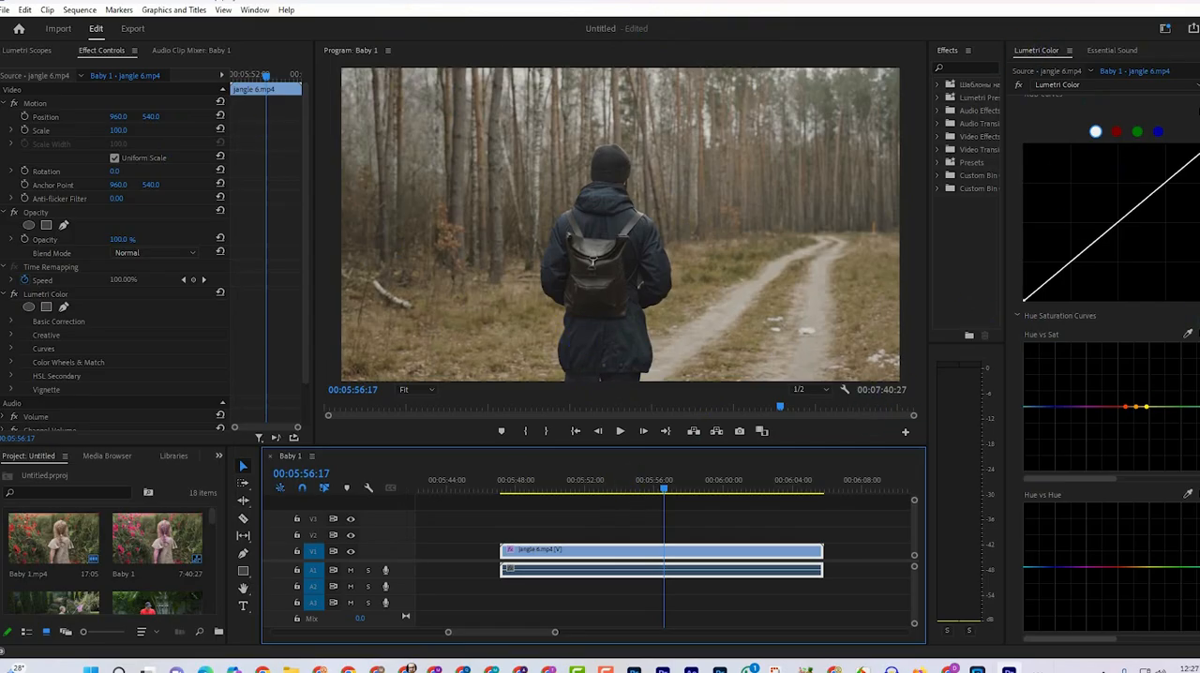
# Raise the saturation of the sampled orange-yellow hue range on the Hue vs Sat curve.
pyautogui.moveTo(1198, 375)
pyautogui.mouseDown()
pyautogui.moveTo(1198, 389)
pyautogui.moveTo(1198, 378)
pyautogui.mouseUp()
pyautogui.scroll(1, 1036, 356)
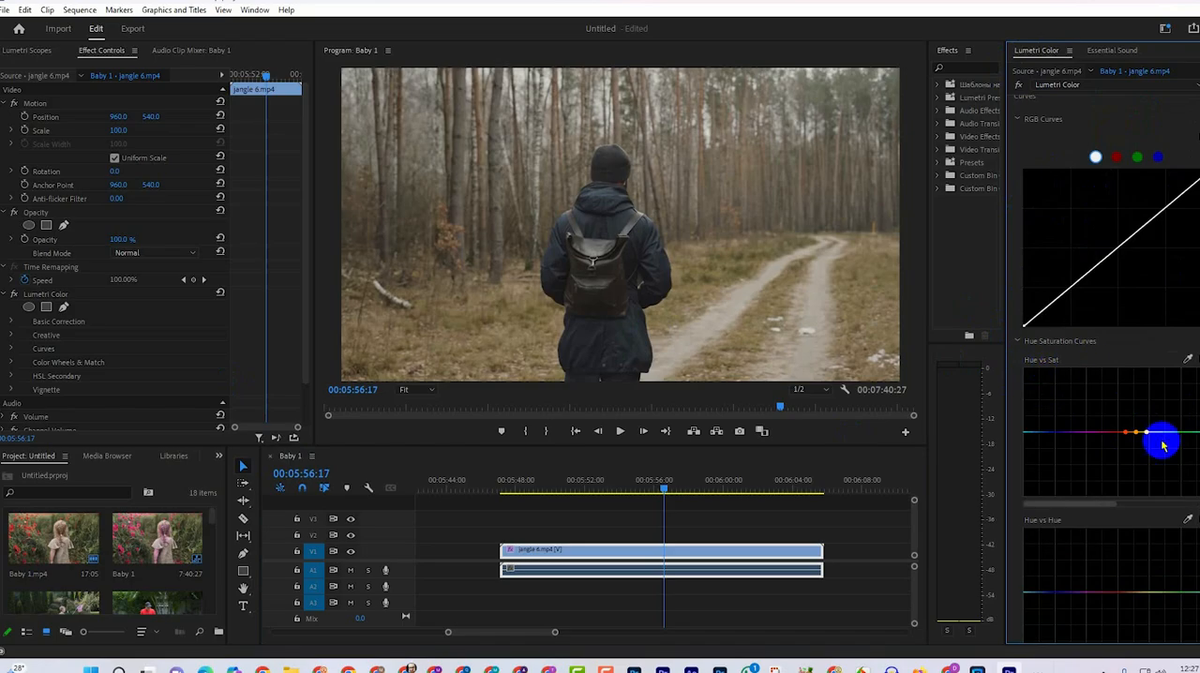
pyautogui.click(1188, 354)
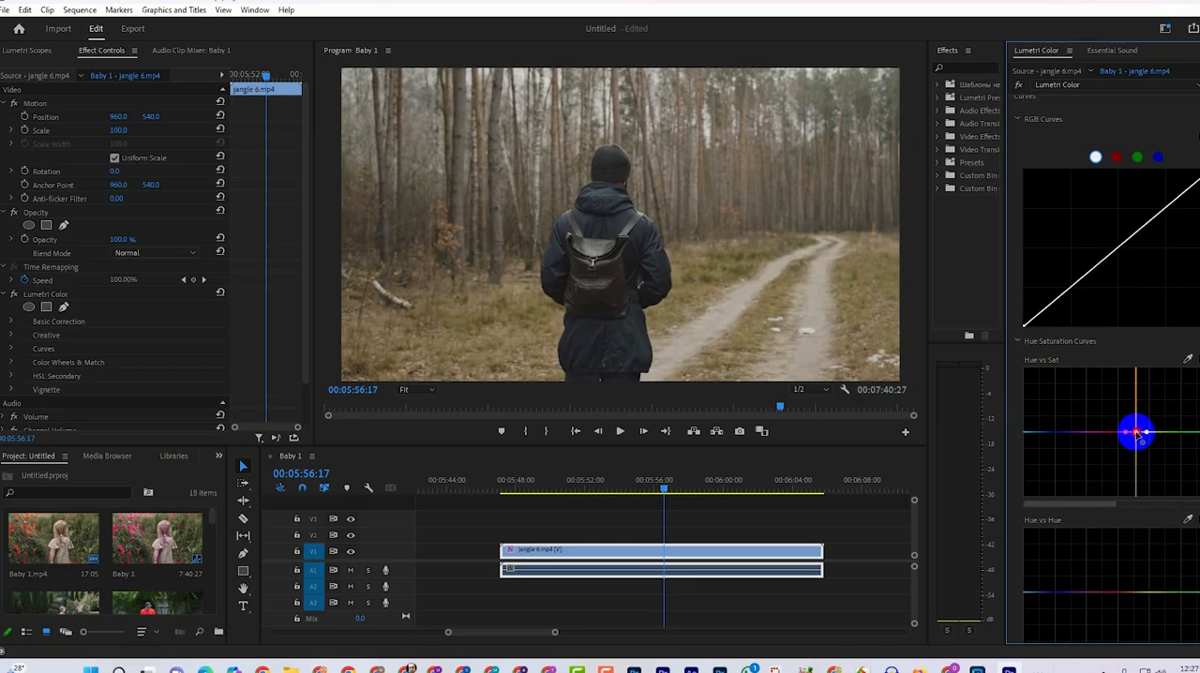
pyautogui.moveTo(1136, 432); pyautogui.dragTo(1139, 399)
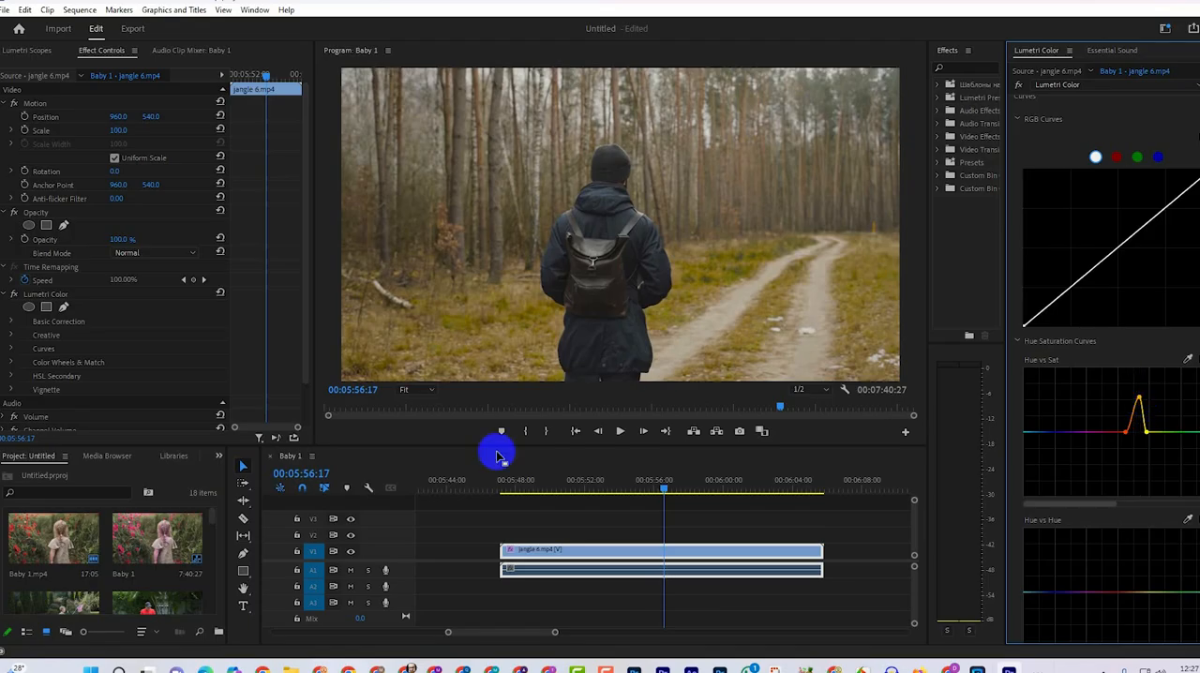
# Sample the jacket's blue for the Hue vs Sat curve and raise that hue's saturation almost to the maximum.
pyautogui.click(1188, 361)
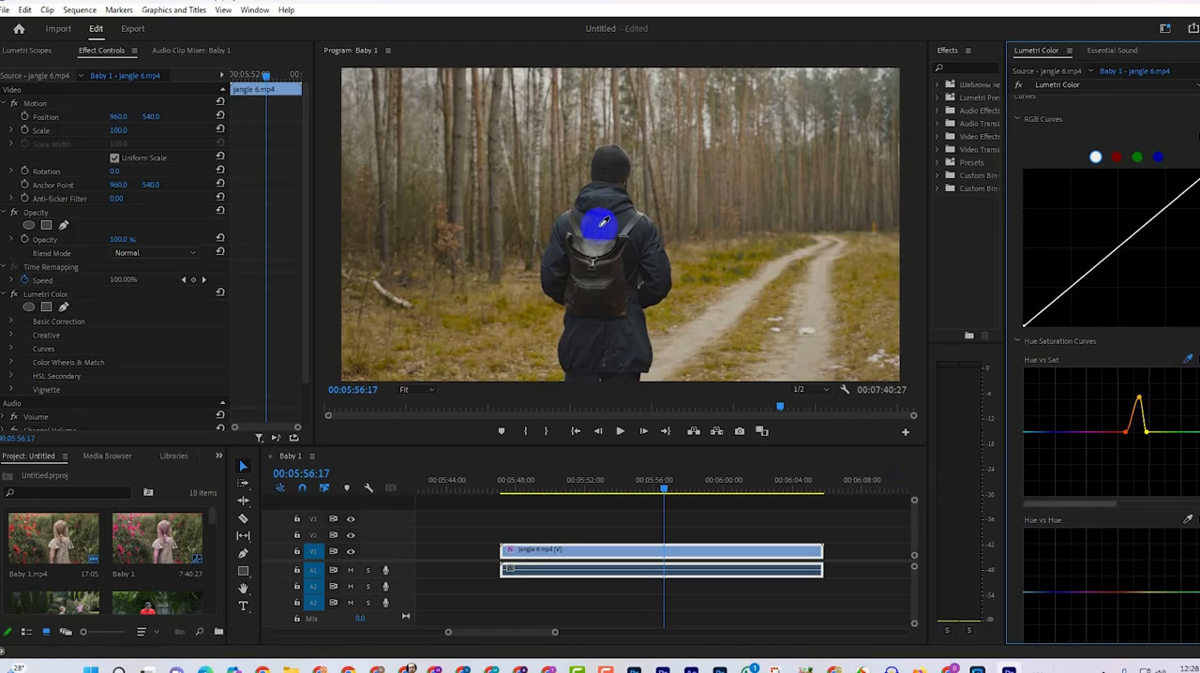
pyautogui.click(627, 225)
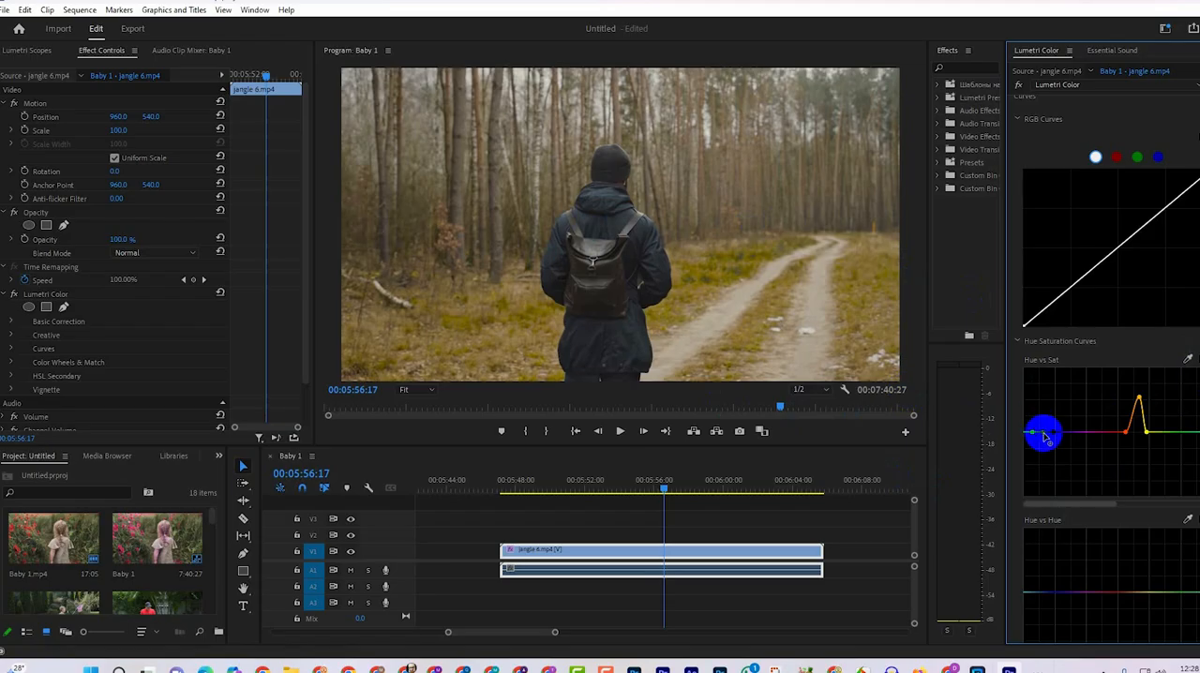
pyautogui.moveTo(1043, 434); pyautogui.dragTo(1046, 369)
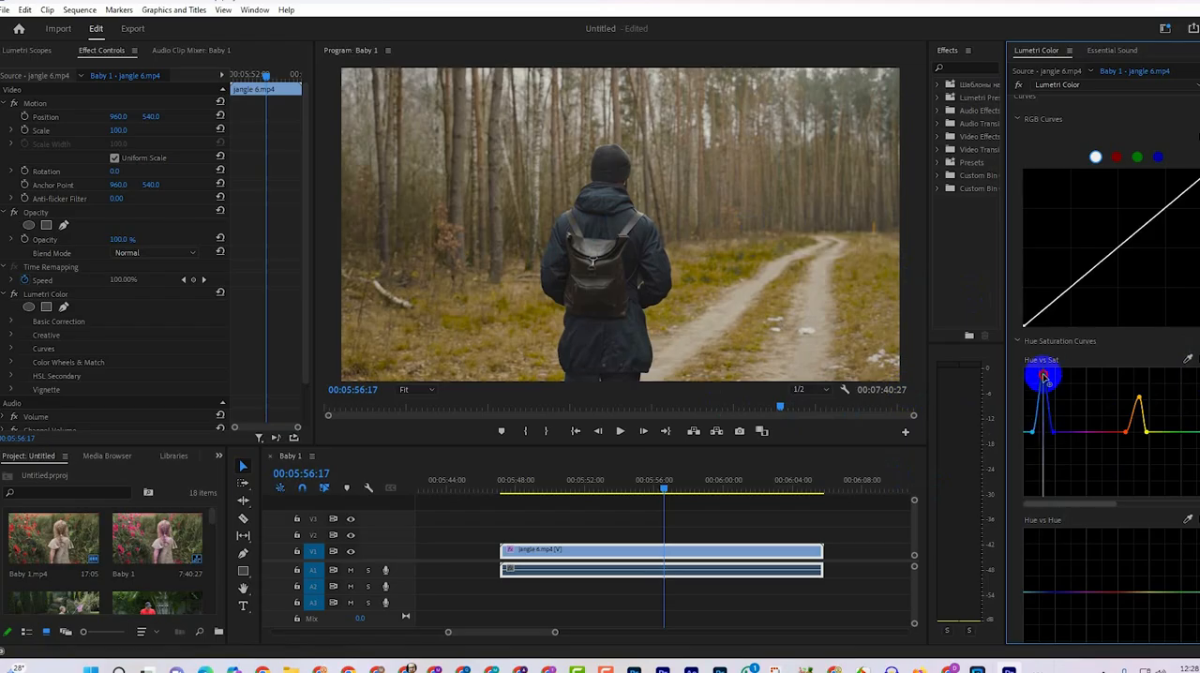
pyautogui.hotkey('ctrl', 'z')
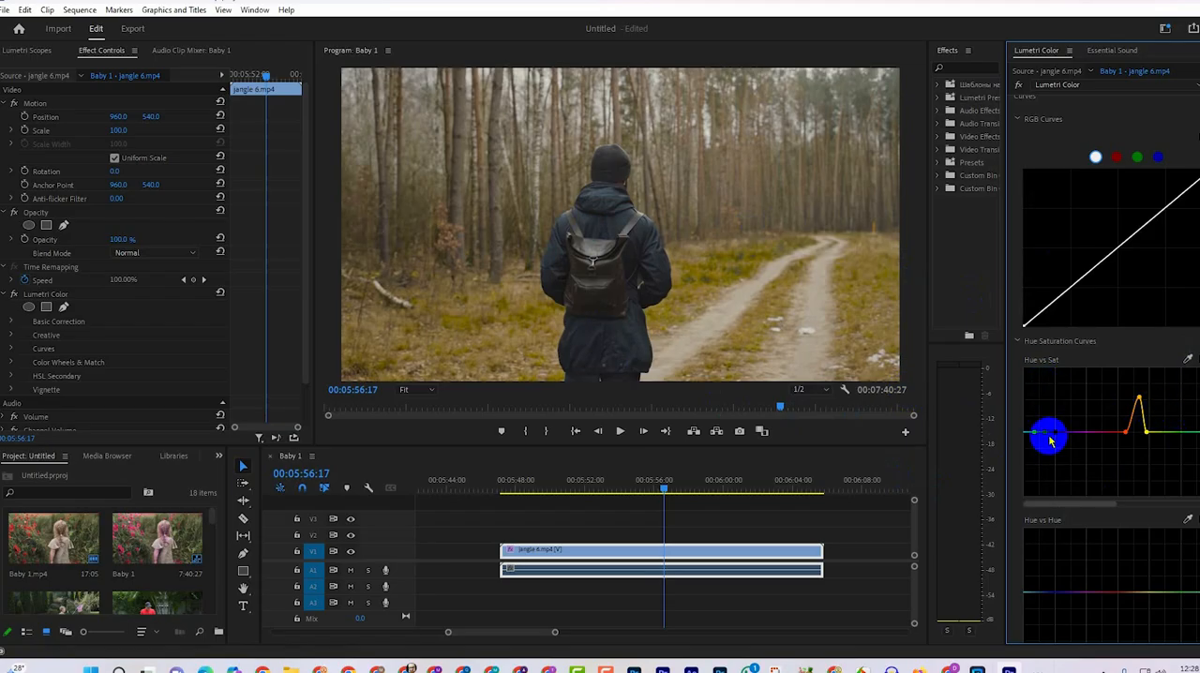
pyautogui.moveTo(1047, 434); pyautogui.dragTo(1045, 377)
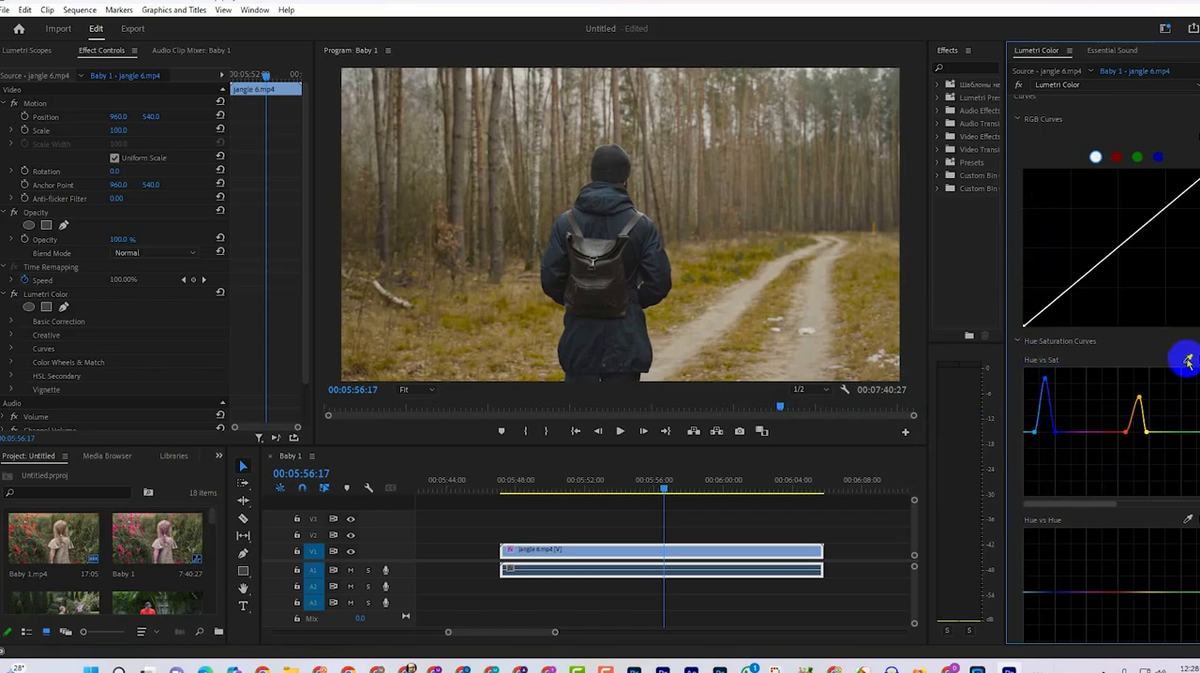
# Sample the forest background for the Hue vs Sat curve and refine the slope of the orange peak with an extra control point.
pyautogui.click(1187, 359)
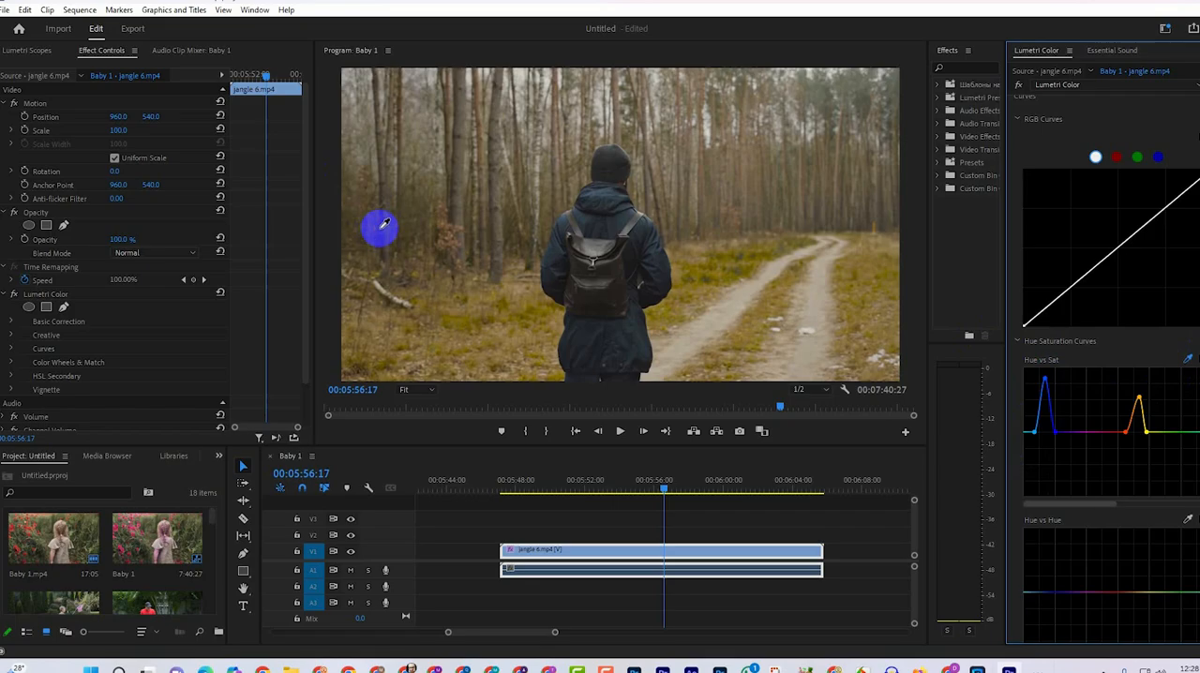
pyautogui.click(1137, 405)
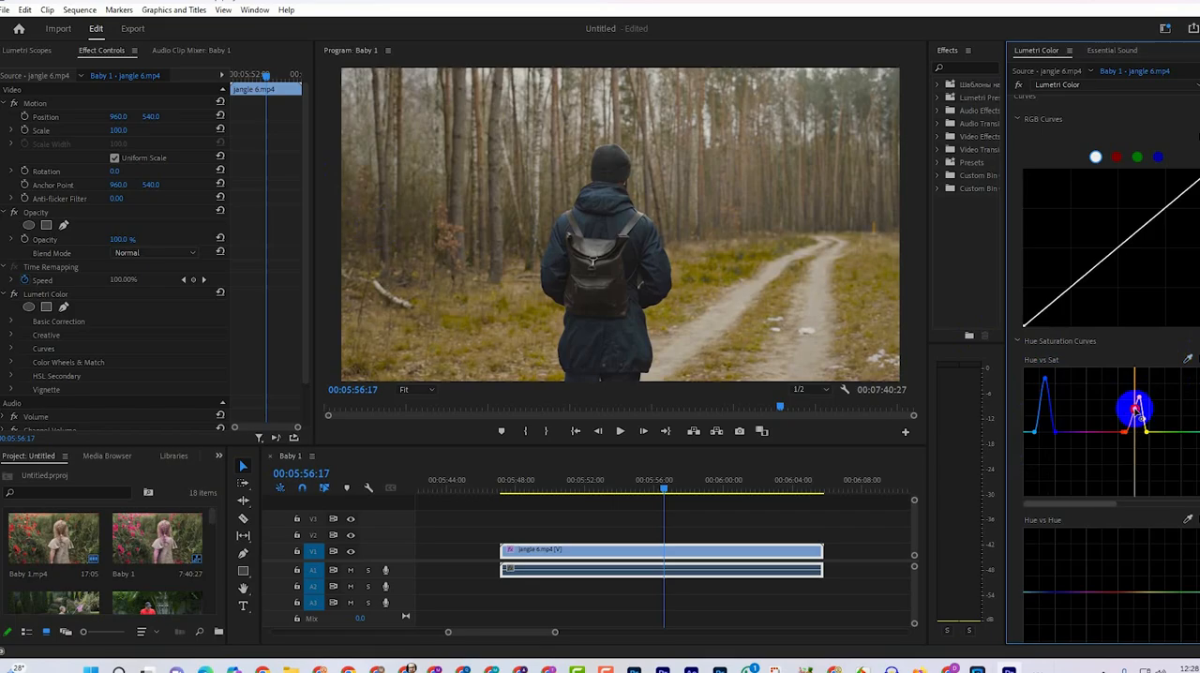
# Compare the picture with the Hue vs Sat adjustment switched off and on several times.
pyautogui.click(1199, 360)
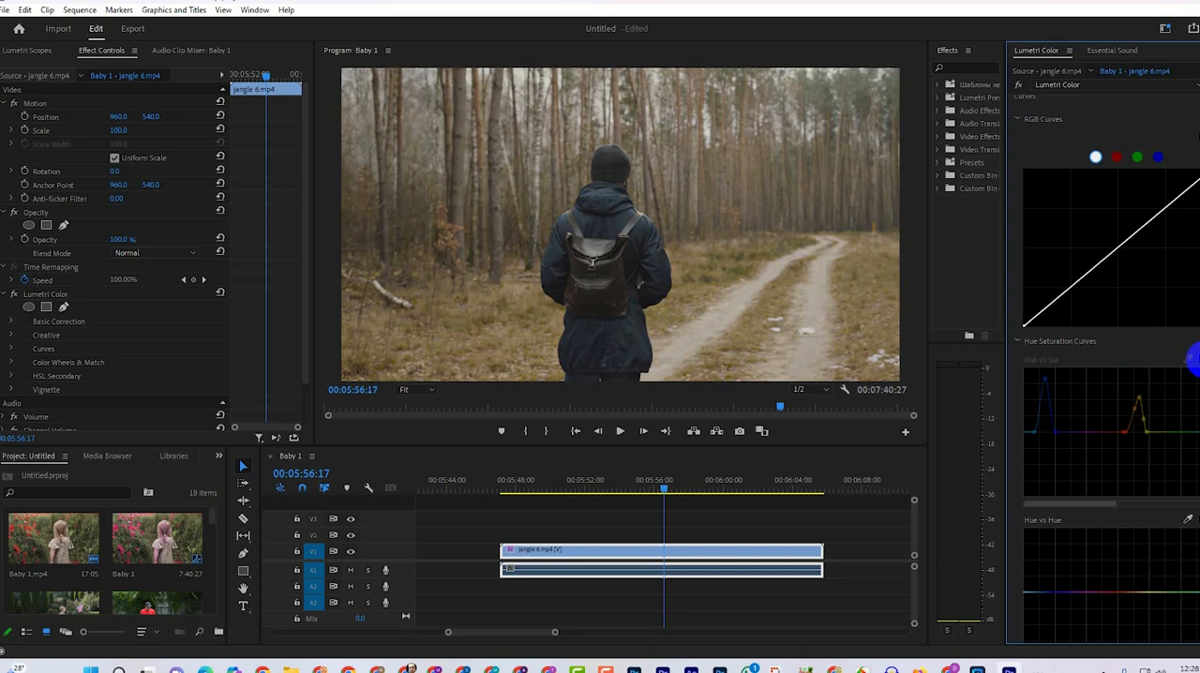
pyautogui.click(1196, 360)
pyautogui.click(1196, 360)
pyautogui.click(1196, 360)
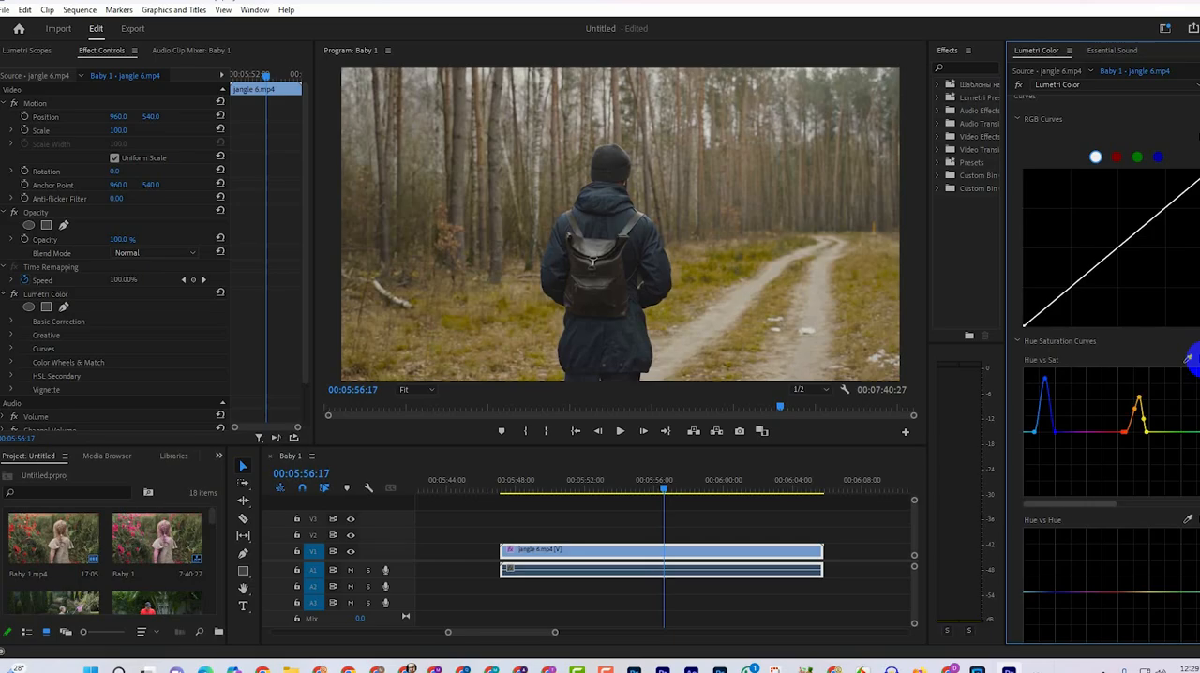
pyautogui.click(1194, 360)
pyautogui.click(1194, 360)
pyautogui.click(1194, 360)
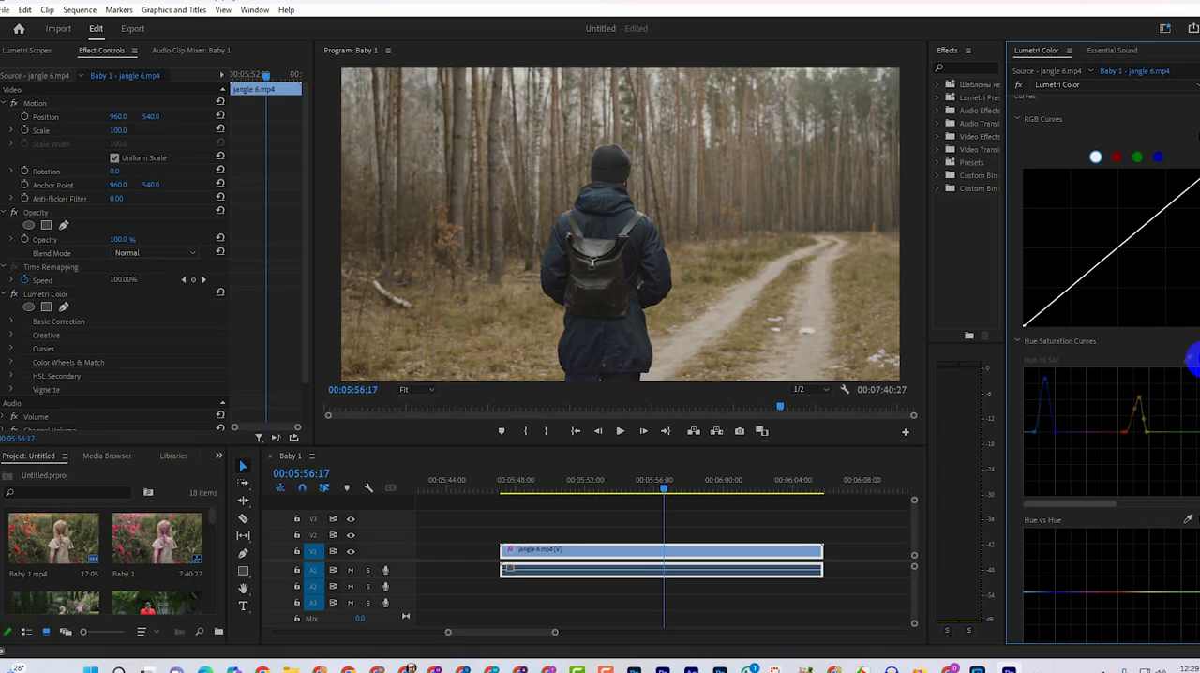
pyautogui.click(1194, 360)
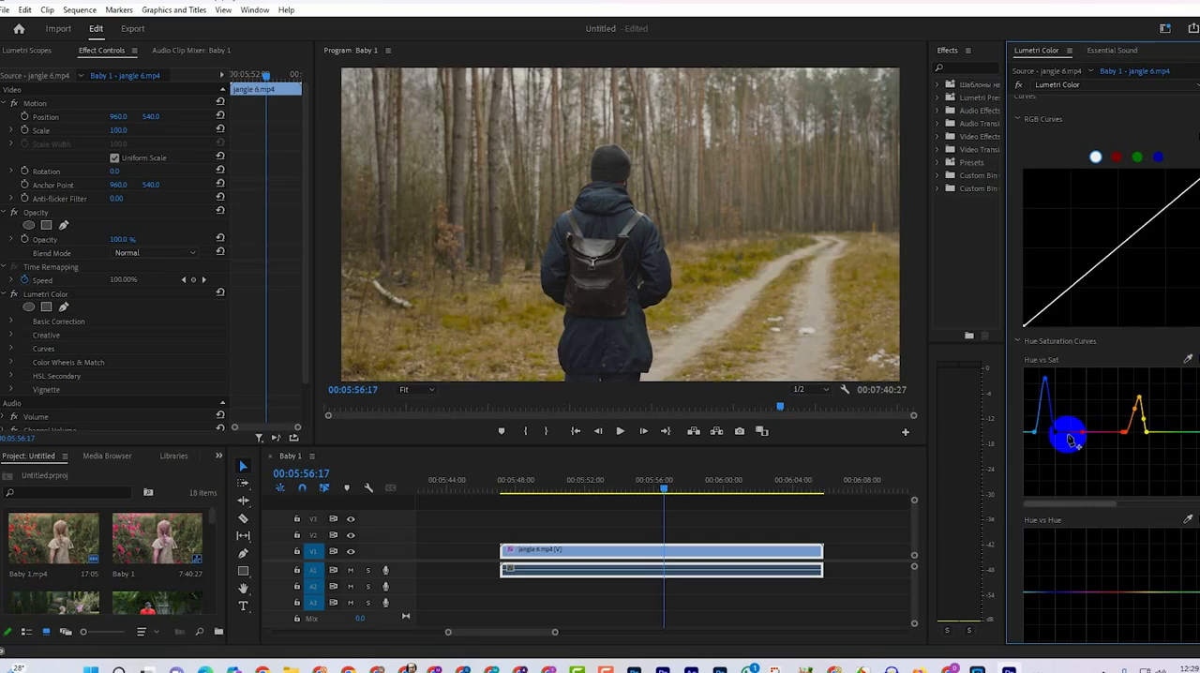
# Add a control point in the magenta range of the Hue vs Sat curve, on the neutral line.
pyautogui.moveTo(1056, 434); pyautogui.dragTo(1070, 415)
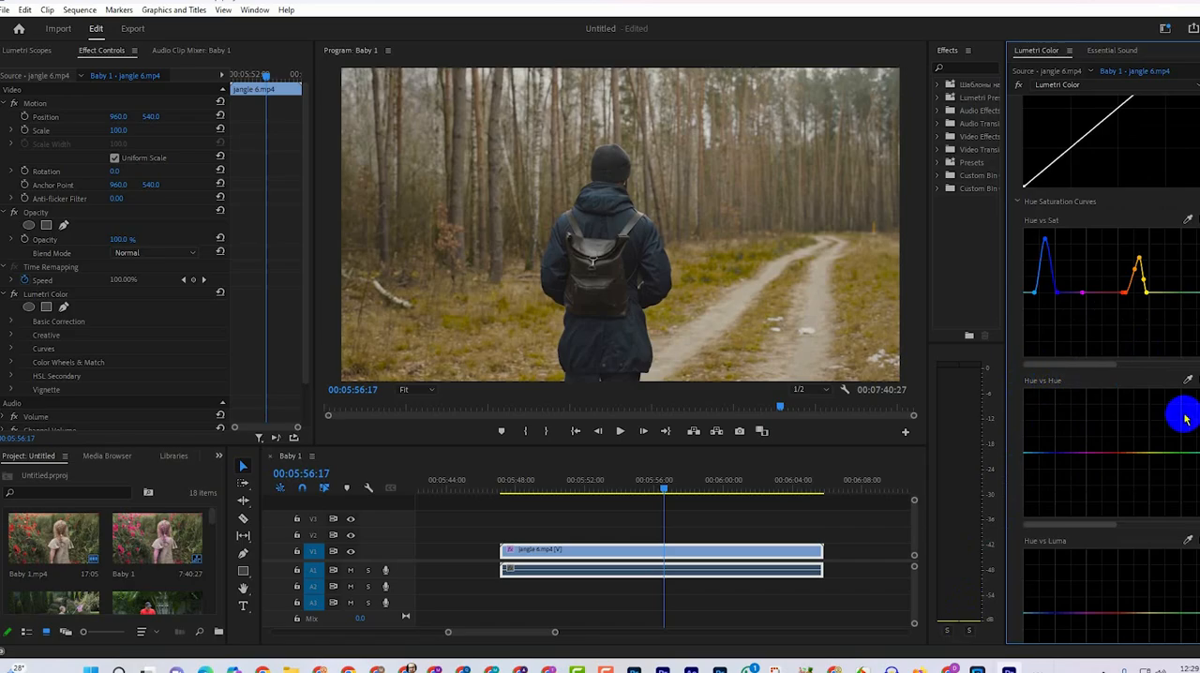
# Try to shift the sampled orange-red hues of the forest towards green by lowering them on the Hue vs Hue curve.
pyautogui.click(1187, 380)
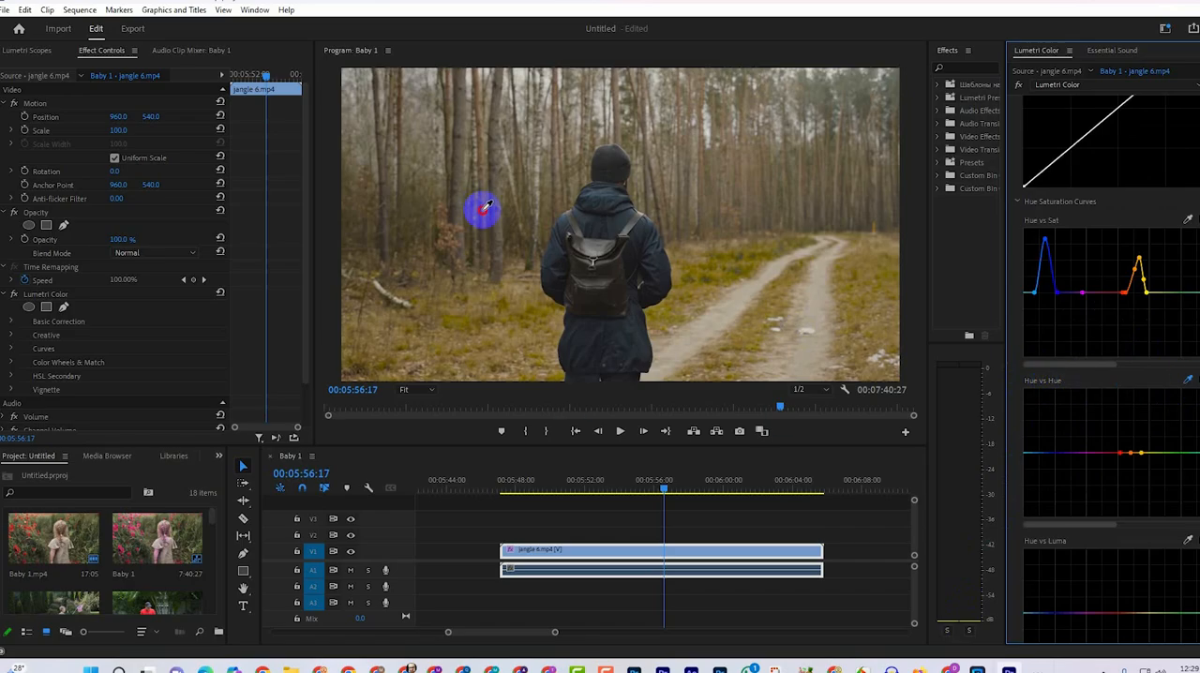
pyautogui.moveTo(1133, 451)
pyautogui.mouseDown()
pyautogui.moveTo(1127, 407)
pyautogui.moveTo(1121, 465)
pyautogui.mouseUp()
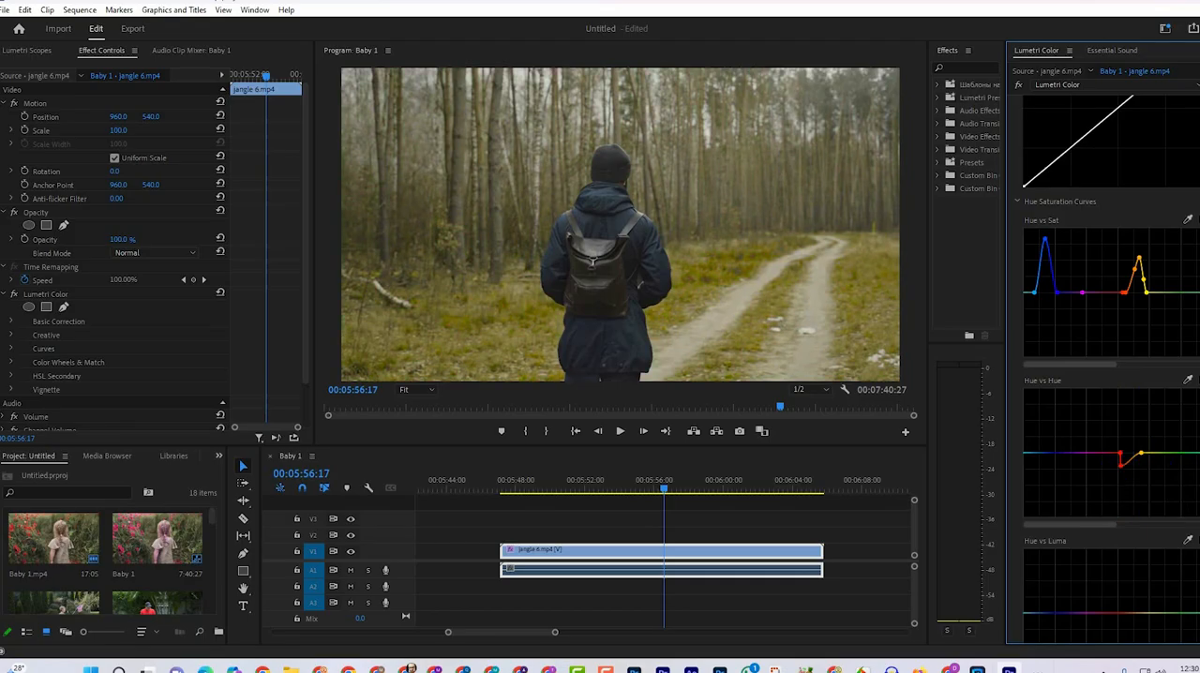
# Add a shadow point and a highlight point to the white RGB curve, pulling the shadows down slightly.
pyautogui.scroll(4, 1110, 281)
pyautogui.moveTo(1038, 375); pyautogui.dragTo(1074, 360)
pyautogui.click(1071, 352)
pyautogui.click(1157, 279)
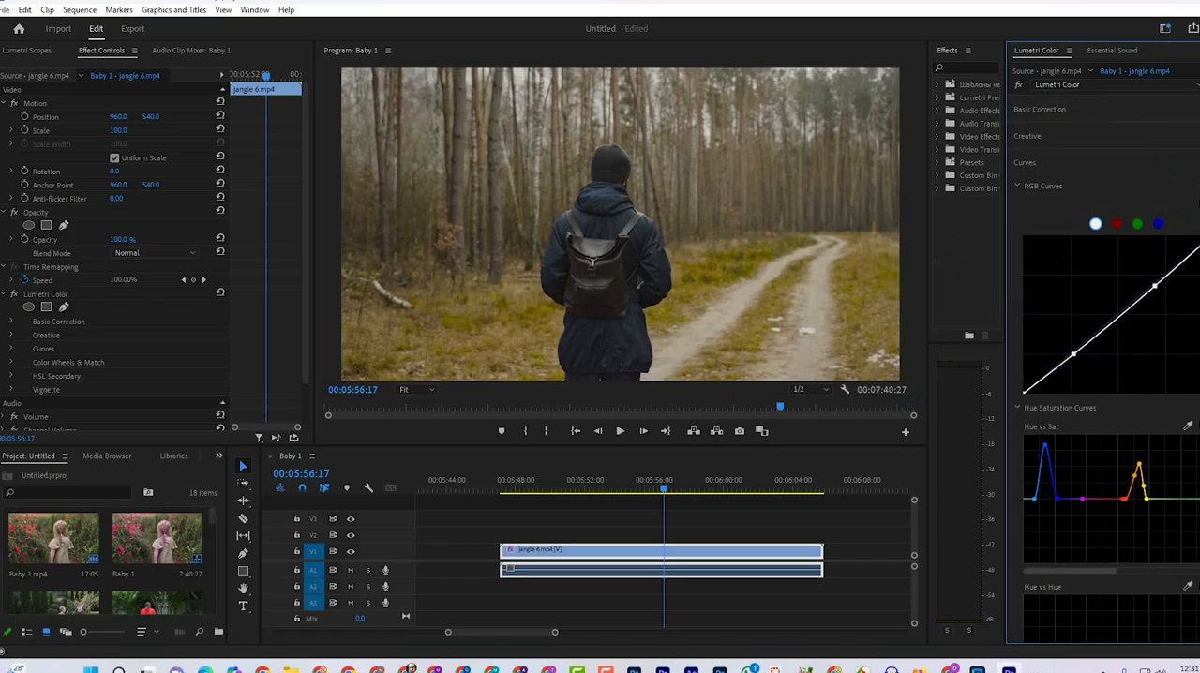
# In Basic Correction, raise the exposure slightly and the contrast, lower the highlights and blacks, and compare before and after.
pyautogui.click(1074, 103)
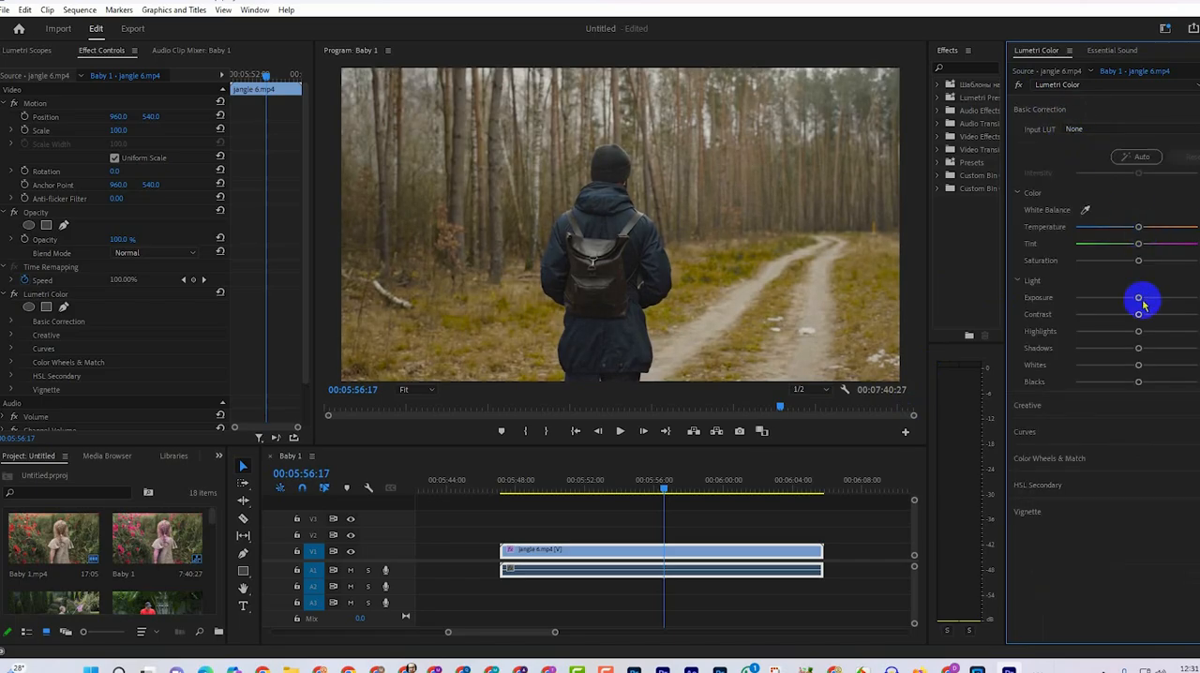
pyautogui.moveTo(1157, 299); pyautogui.dragTo(1139, 366)
pyautogui.moveTo(1137, 381)
pyautogui.mouseDown()
pyautogui.moveTo(1162, 383)
pyautogui.moveTo(1119, 382)
pyautogui.mouseUp()
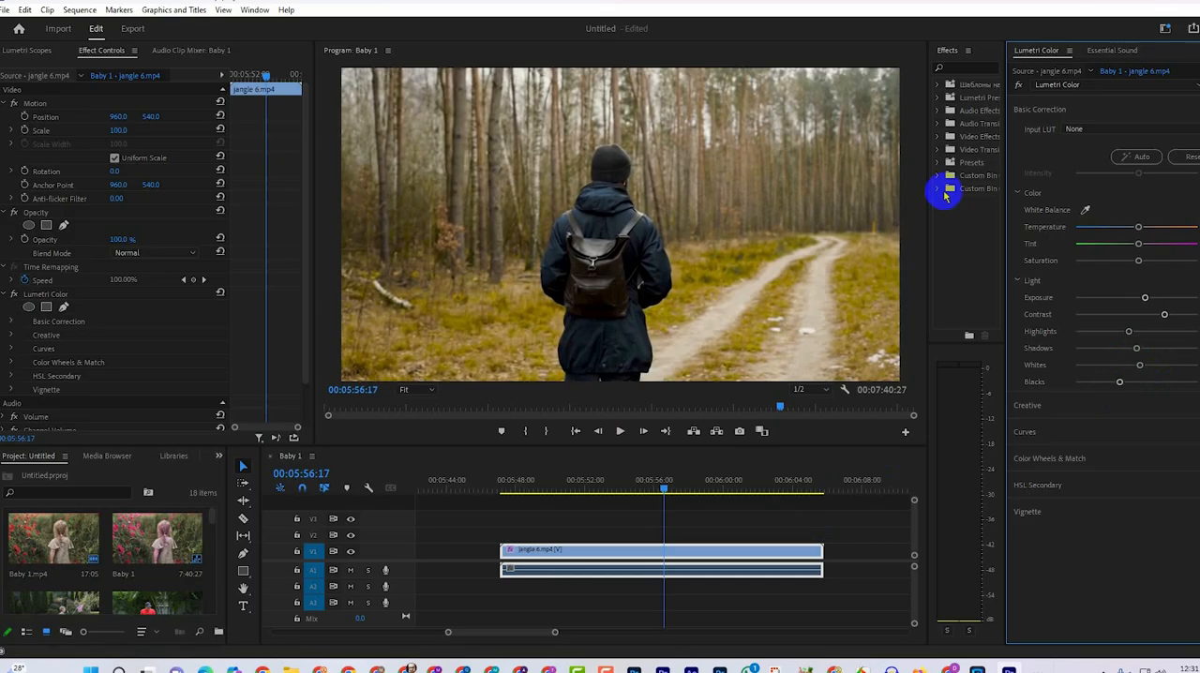
pyautogui.click(1018, 85)
pyautogui.click(1018, 86)
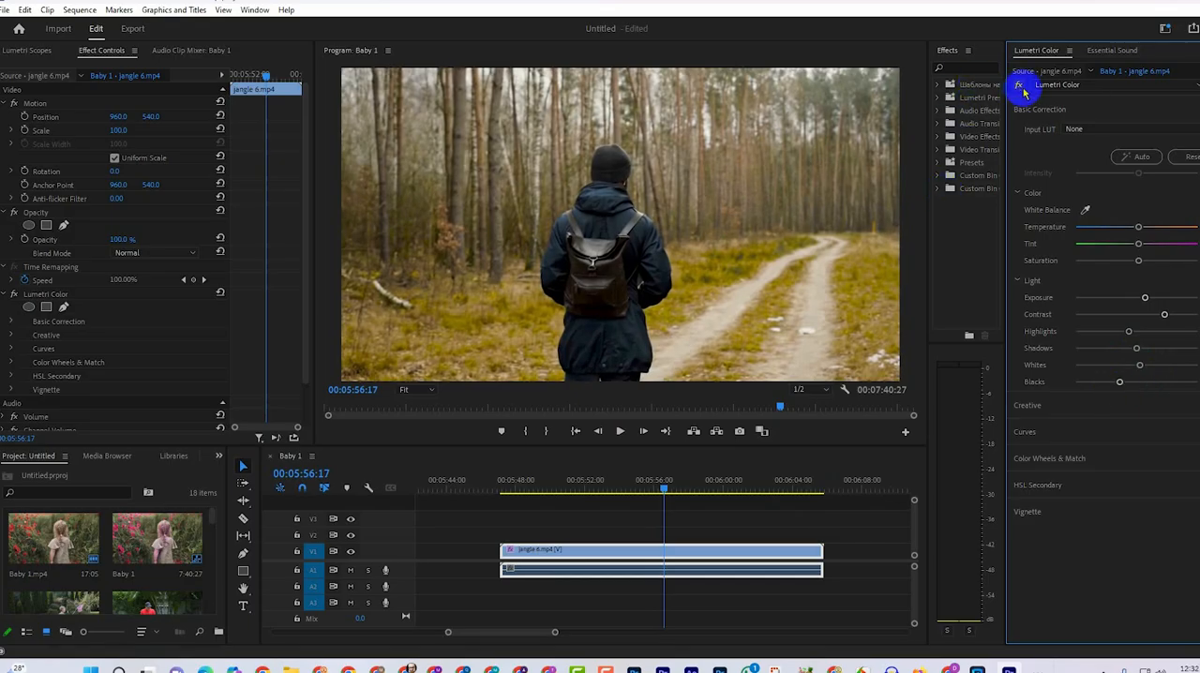
# In the Creative adjustments, lower vibrance and saturation slightly, leave sharpening at its default, and compare before and after.
pyautogui.click(1077, 404)
pyautogui.moveTo(1138, 337); pyautogui.dragTo(1152, 336)
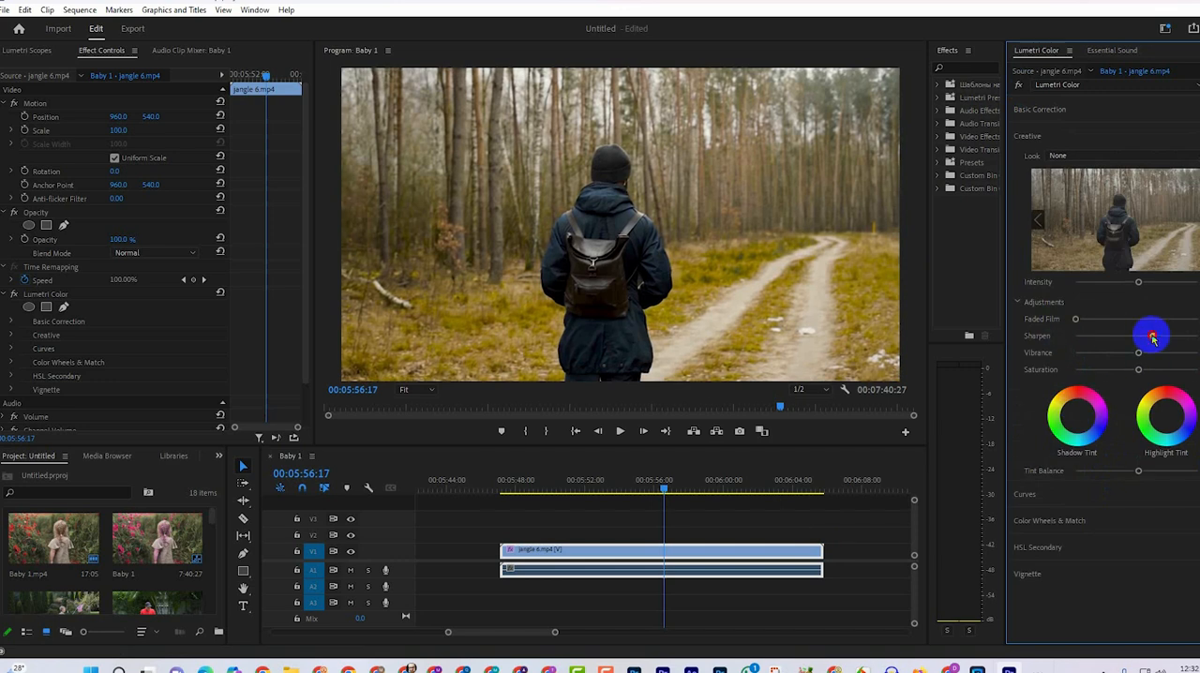
pyautogui.doubleClick(1152, 336)
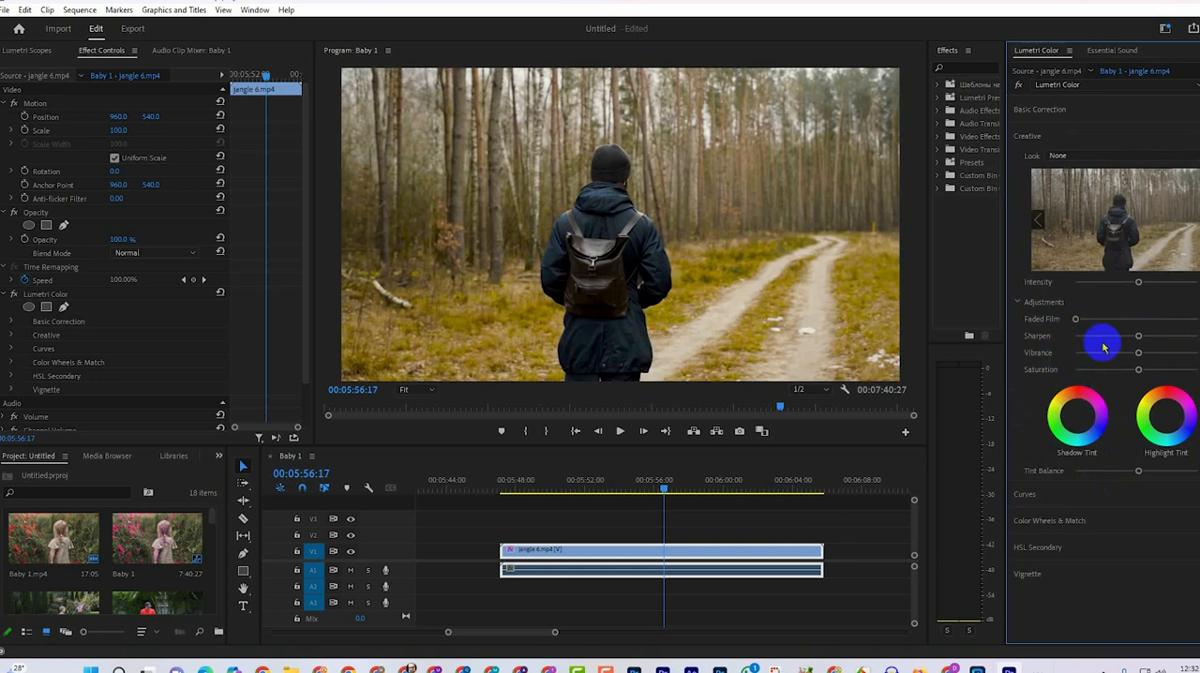
pyautogui.moveTo(1138, 353)
pyautogui.mouseDown()
pyautogui.moveTo(1171, 357)
pyautogui.moveTo(1119, 359)
pyautogui.moveTo(1145, 367)
pyautogui.moveTo(1134, 374)
pyautogui.mouseUp()
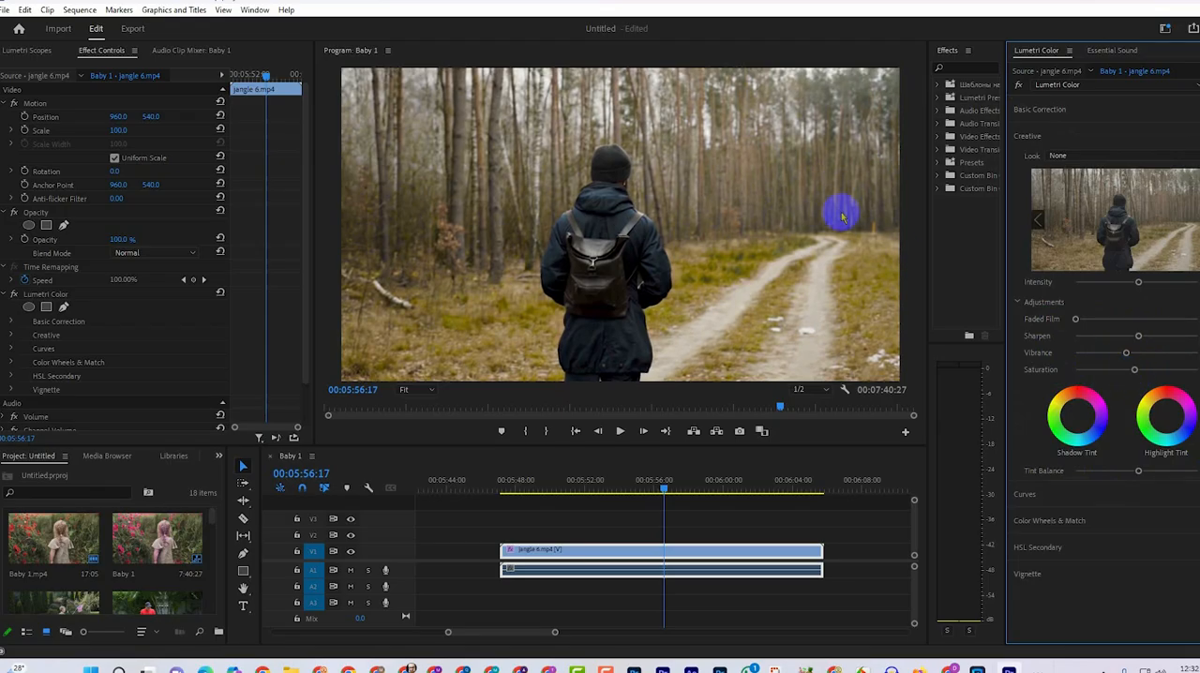
pyautogui.click(1018, 86)
pyautogui.click(1019, 86)
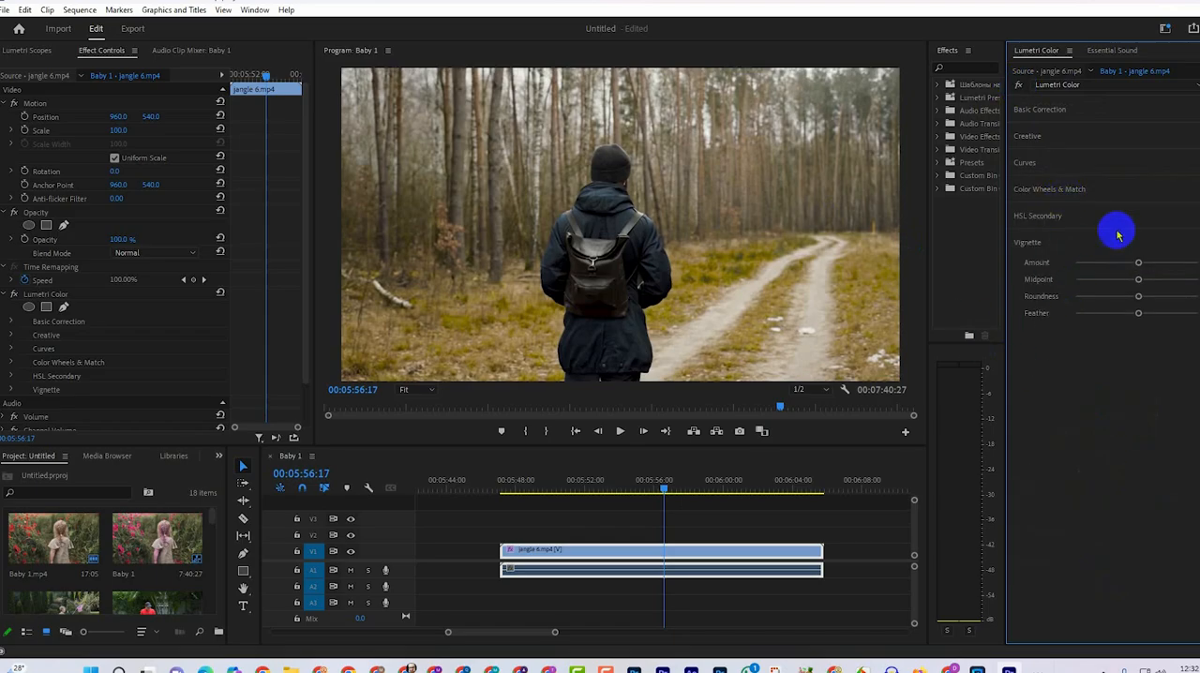
# Tint the midtones towards blue and the shadows towards teal with the color wheels, comparing the section off and on.
pyautogui.click(1072, 192)
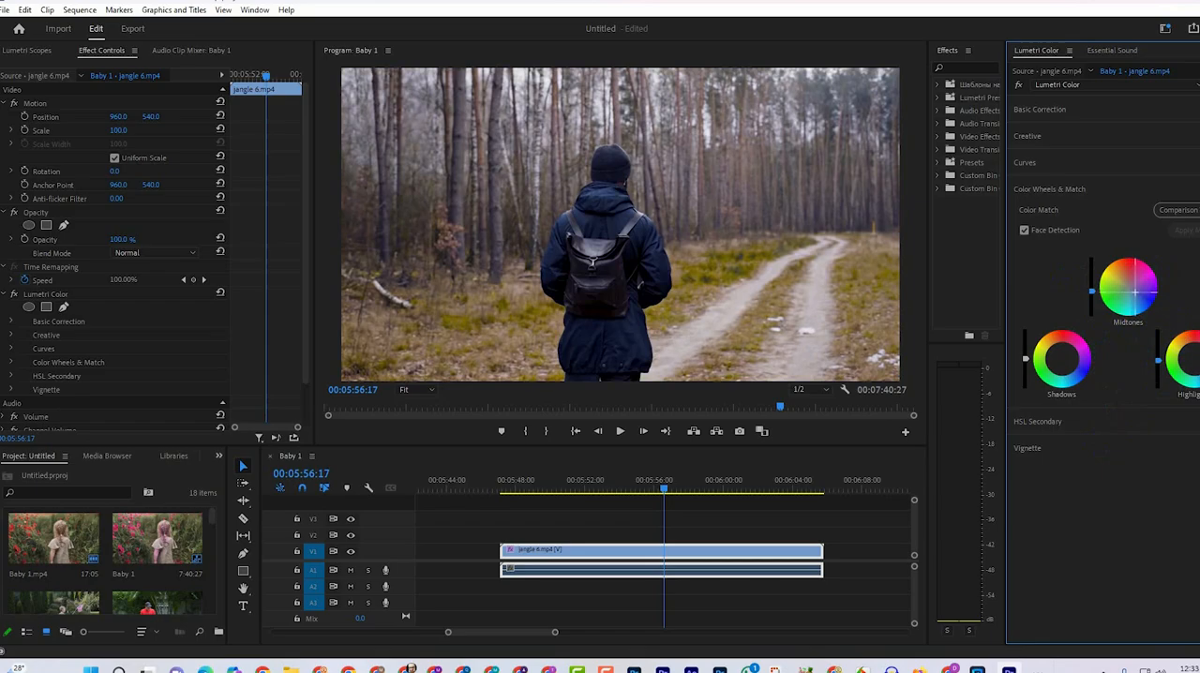
pyautogui.click(1198, 188)
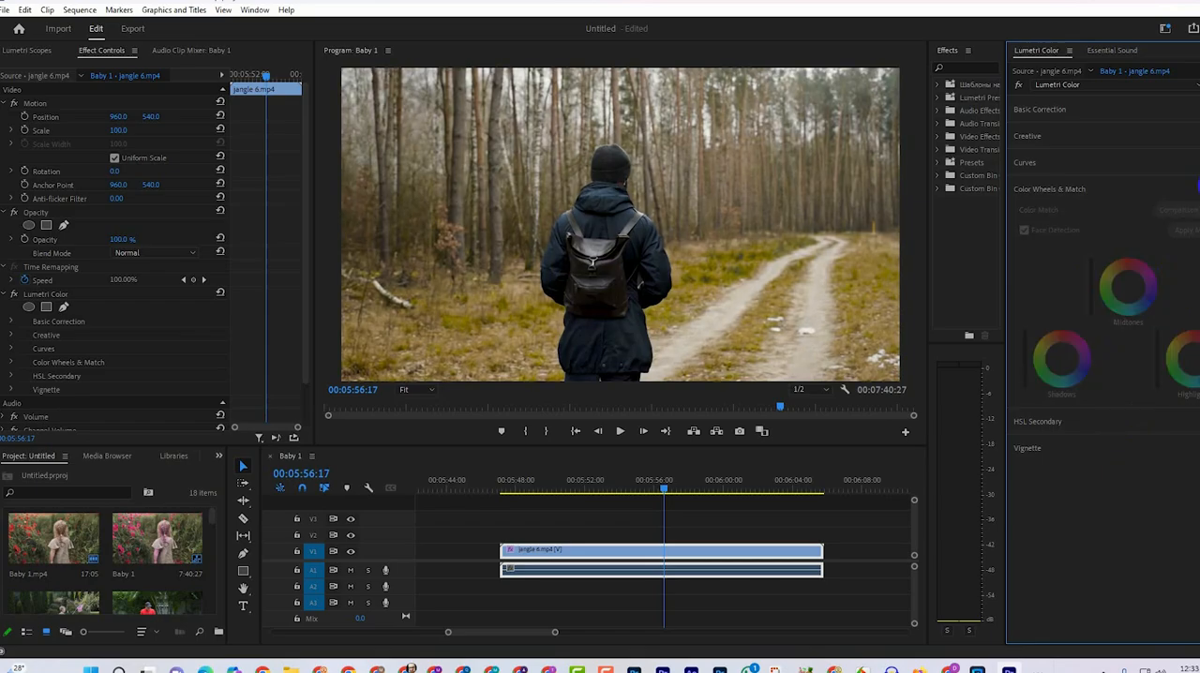
pyautogui.click(1197, 188)
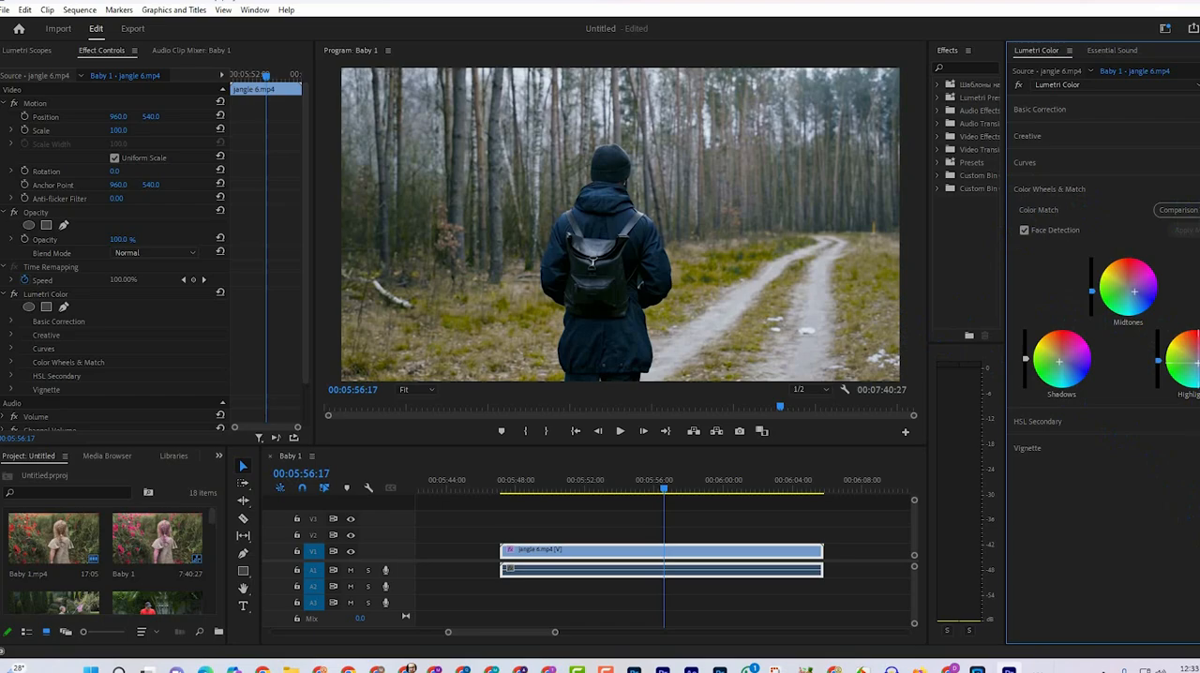
# Compare the original clip with the graded version by switching the whole Lumetri Color effect off and on.
pyautogui.click(1019, 86)
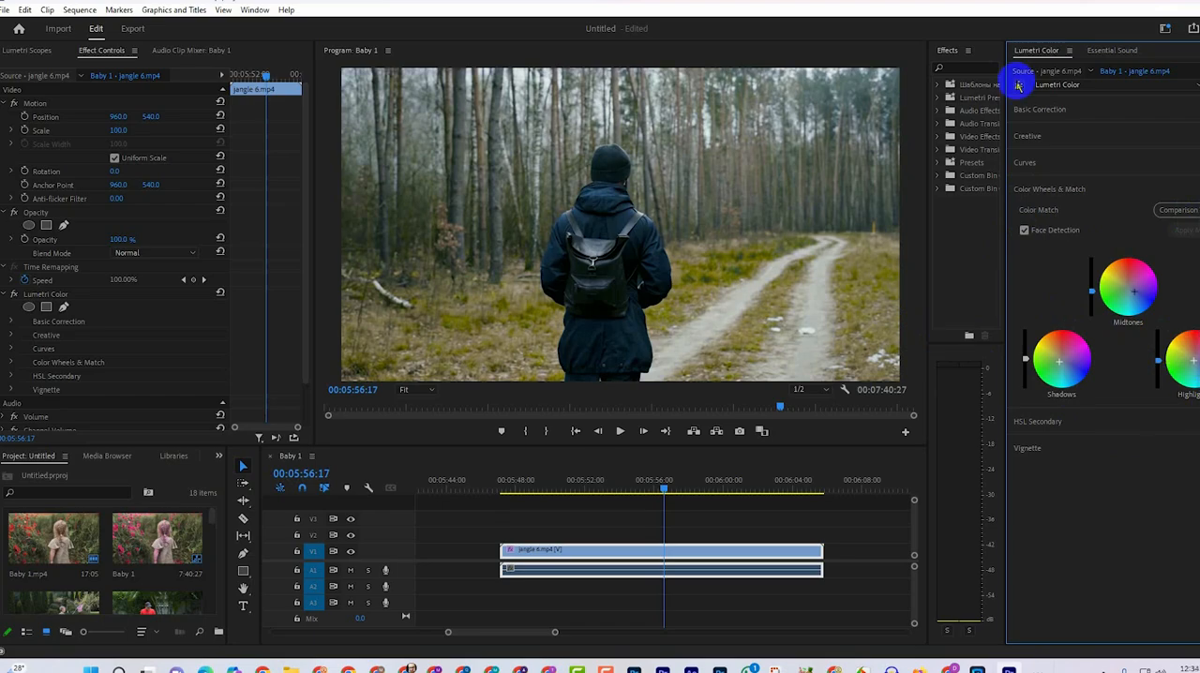
pyautogui.click(1018, 85)
pyautogui.click(1019, 86)
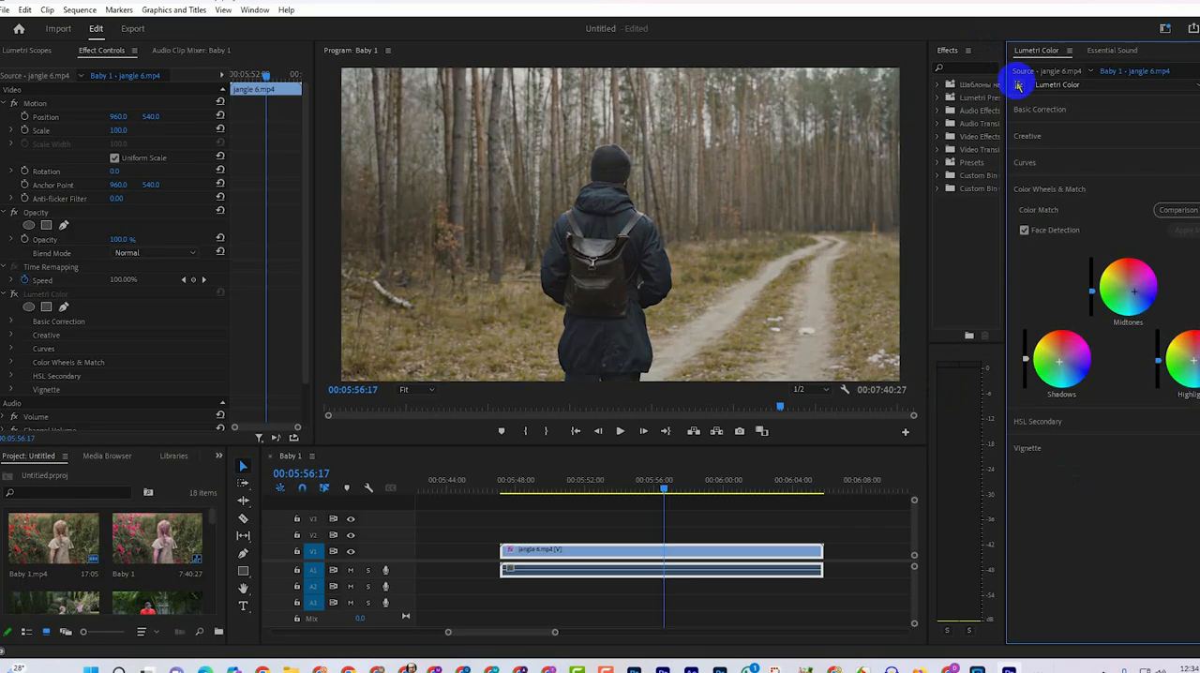
pyautogui.click(1018, 85)
pyautogui.click(1019, 86)
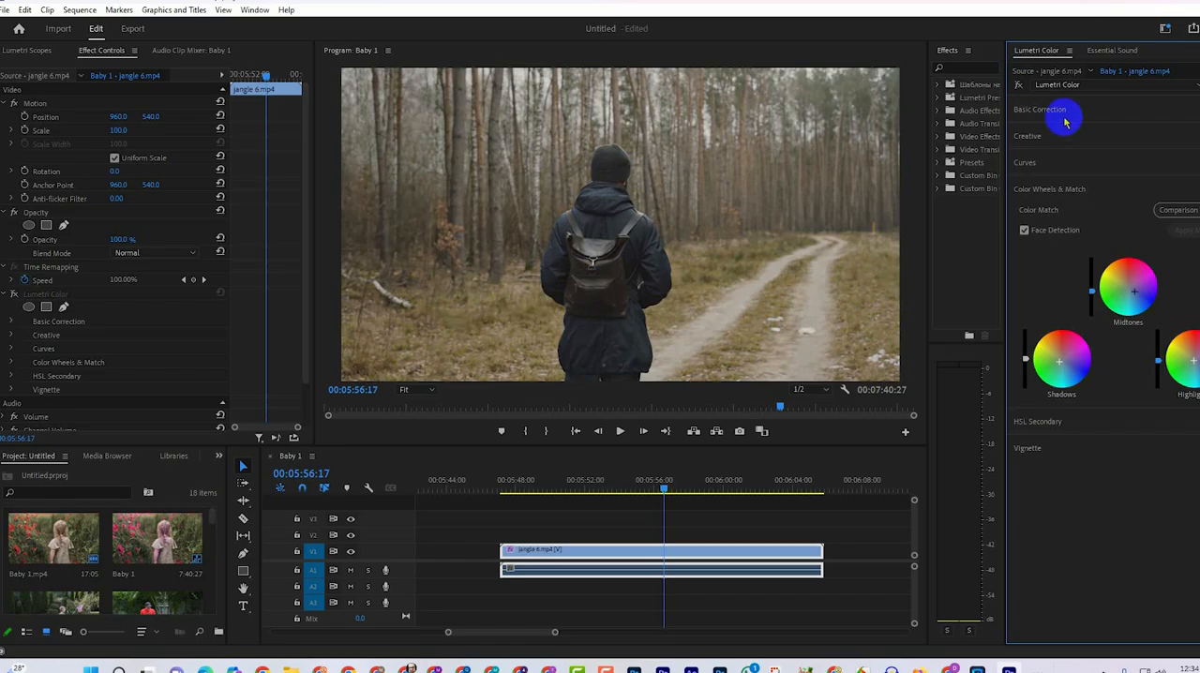
# In Basic Correction, darken the clip by lowering exposure and shadows, setting contrast, whites and blacks to their minimum, and raising highlights.
pyautogui.click(1105, 109)
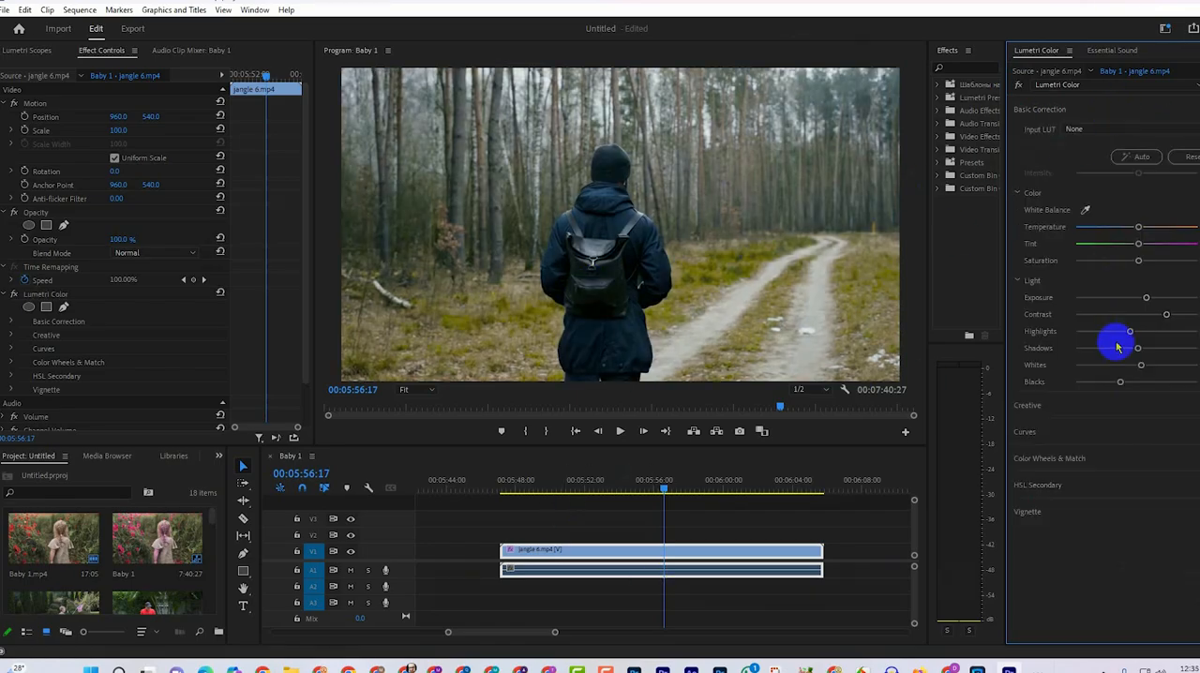
pyautogui.click(1088, 383)
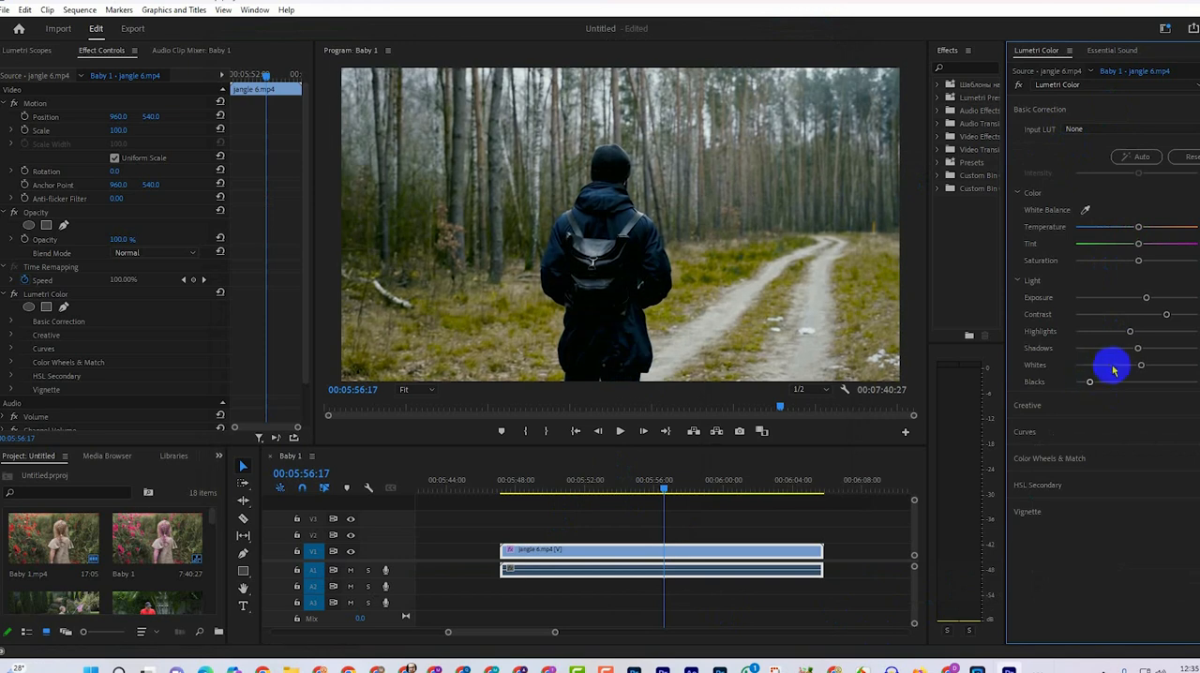
pyautogui.moveTo(1113, 370)
pyautogui.mouseDown()
pyautogui.moveTo(1092, 348)
pyautogui.moveTo(1134, 367)
pyautogui.mouseUp()
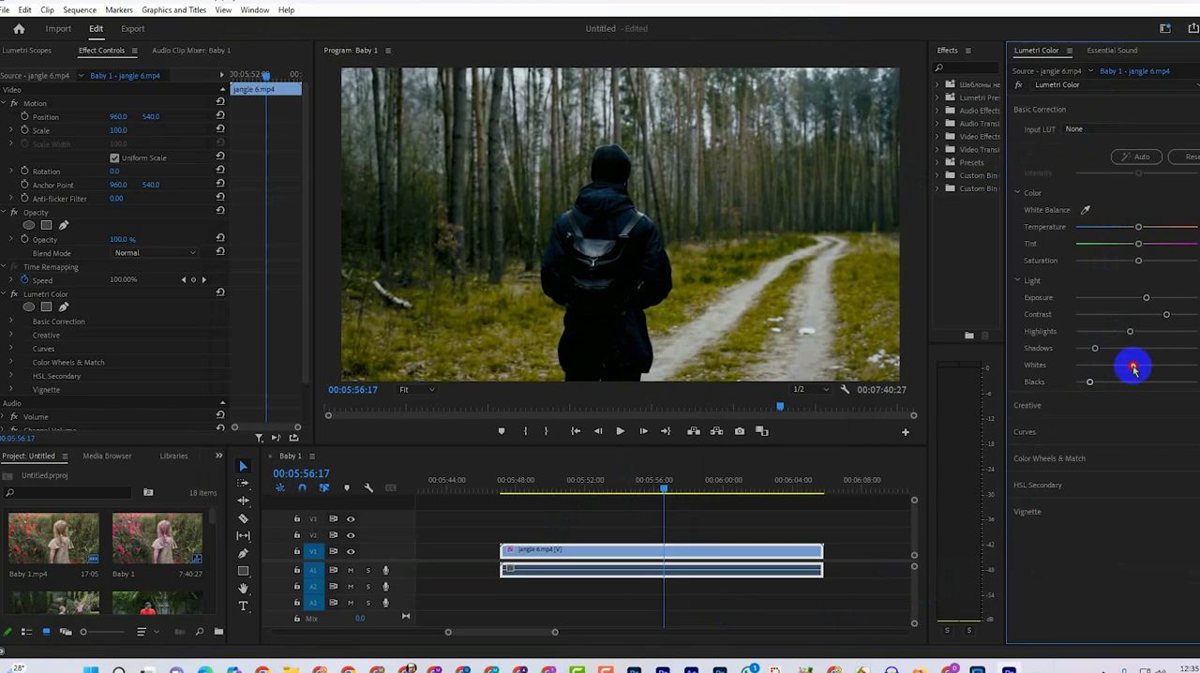
pyautogui.moveTo(1167, 317); pyautogui.dragTo(1132, 334)
pyautogui.moveTo(1131, 315); pyautogui.dragTo(1062, 316)
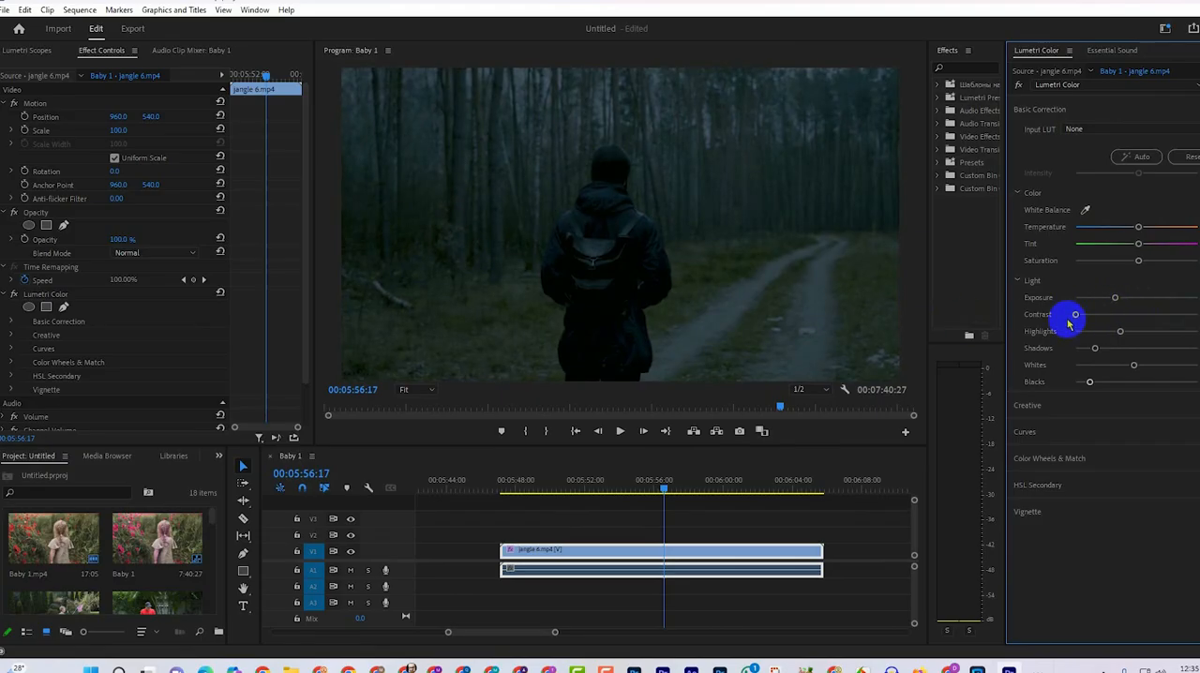
pyautogui.moveTo(1133, 364)
pyautogui.mouseDown()
pyautogui.moveTo(1181, 357)
pyautogui.moveTo(1138, 359)
pyautogui.mouseUp()
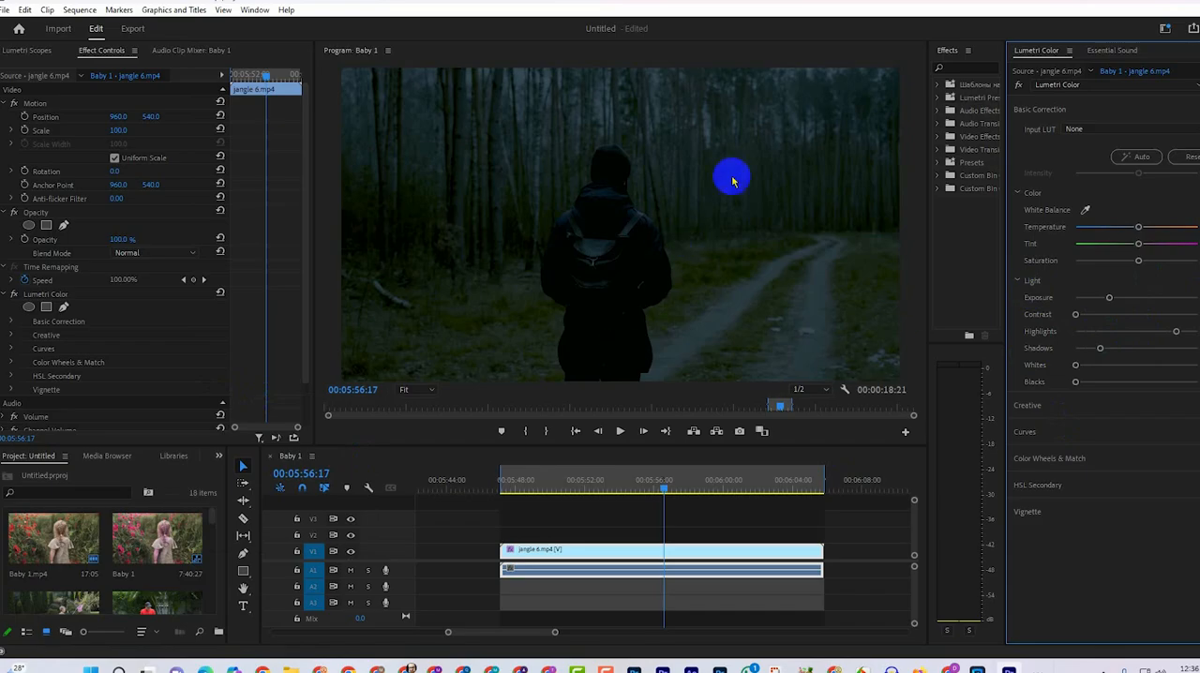
# Start a media export of the marked range covering the graded forest clip.
pyautogui.click(5, 9)
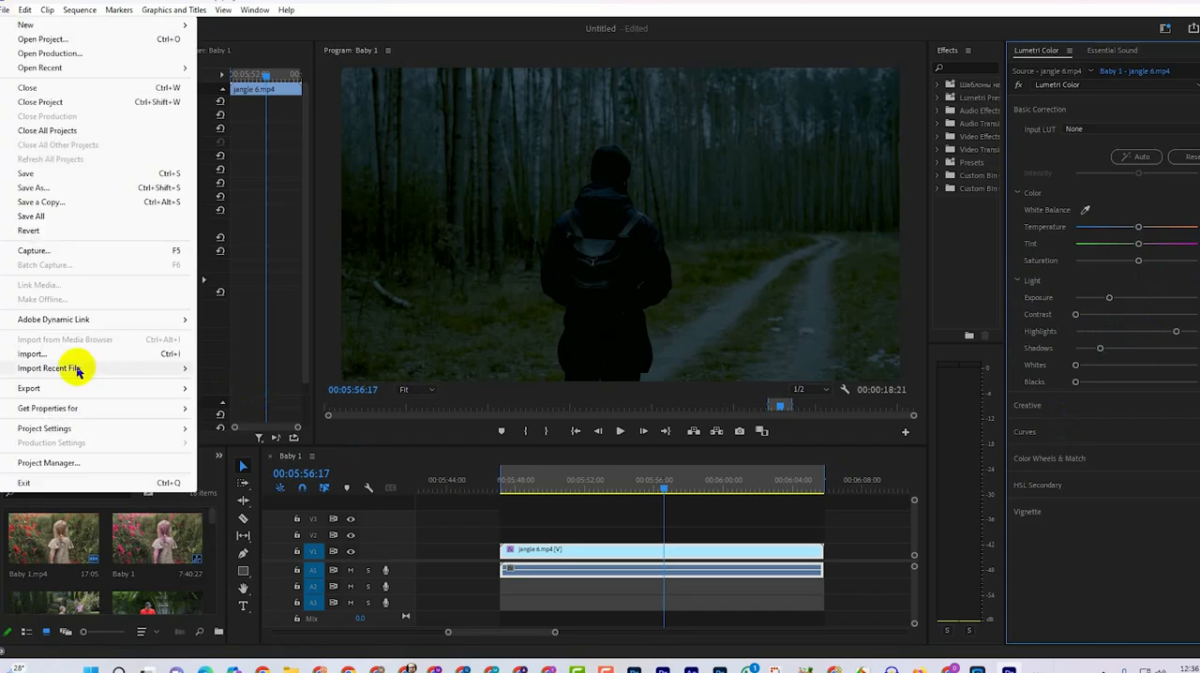
pyautogui.moveTo(28, 388)
pyautogui.click(292, 388)
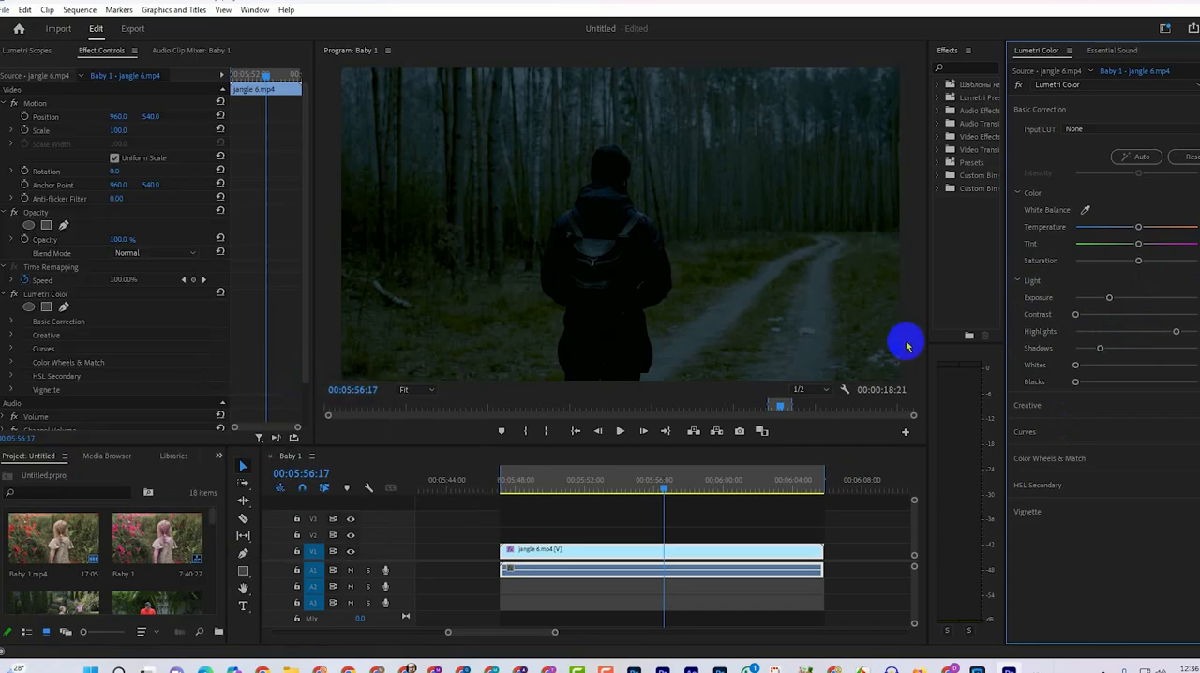